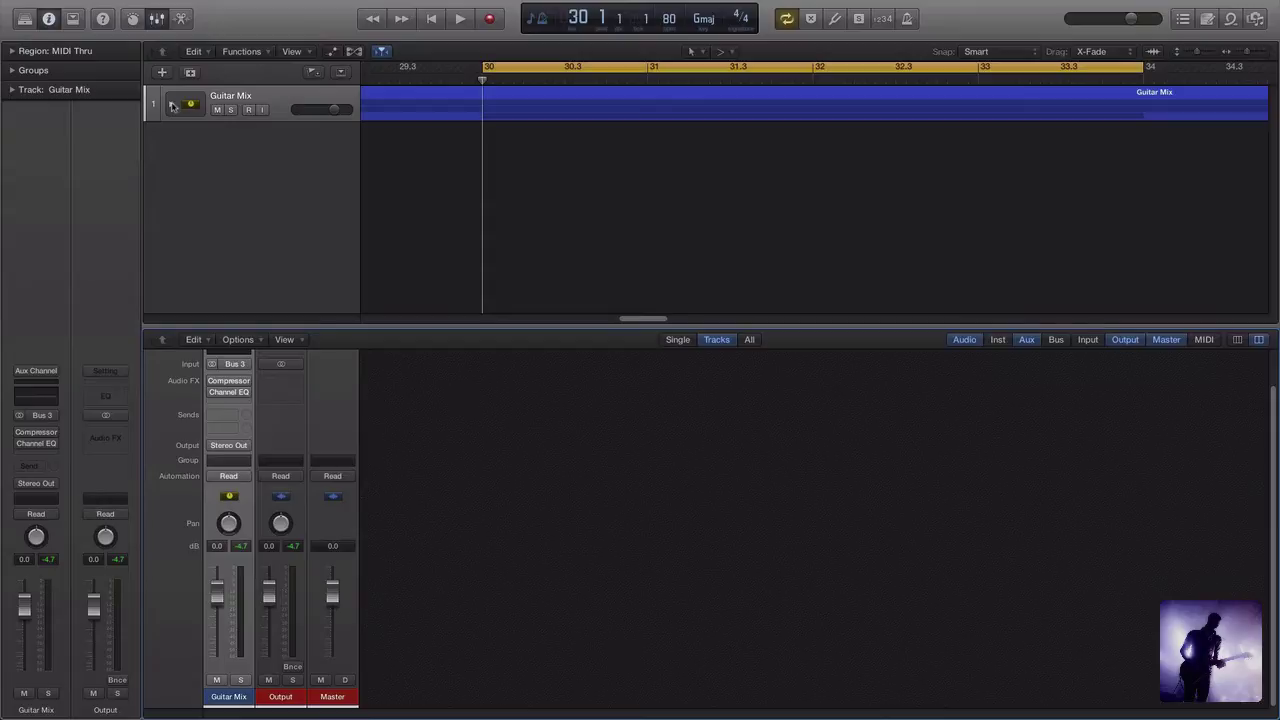
Step: Expand the Guitar Mix stack to show its subtracks, then collapse it again
left_click(172, 106)
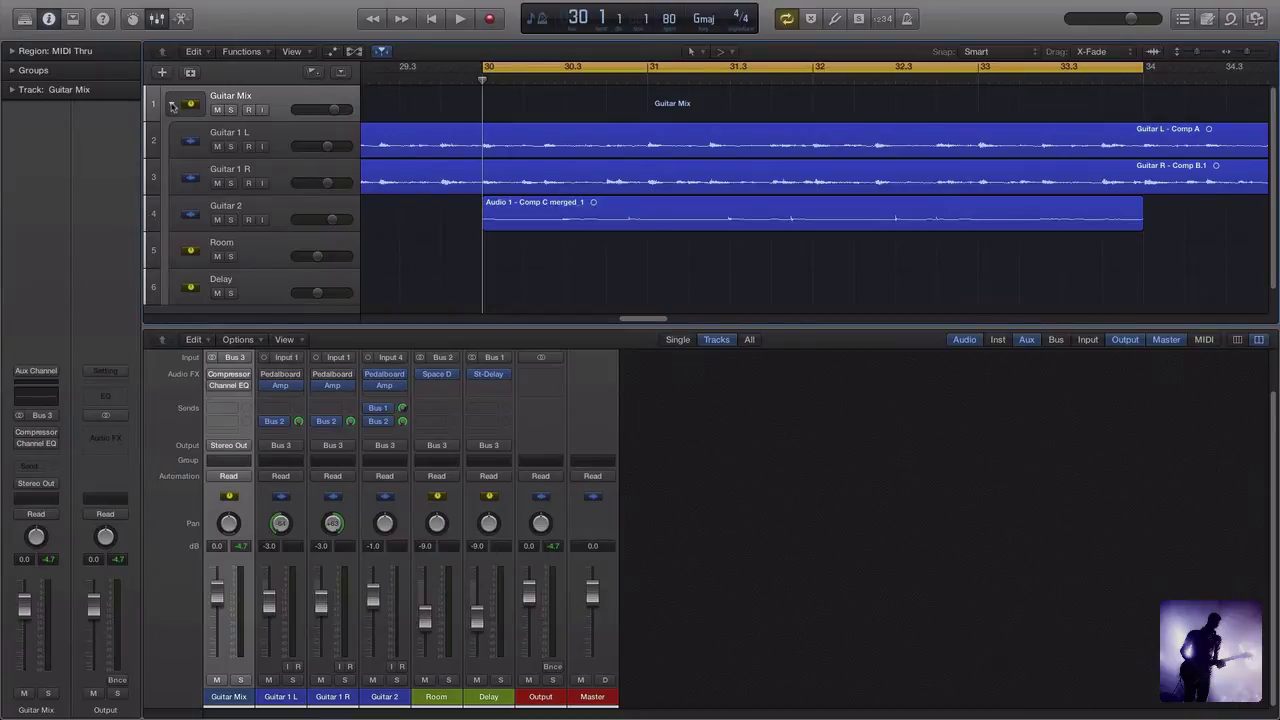
left_click(172, 106)
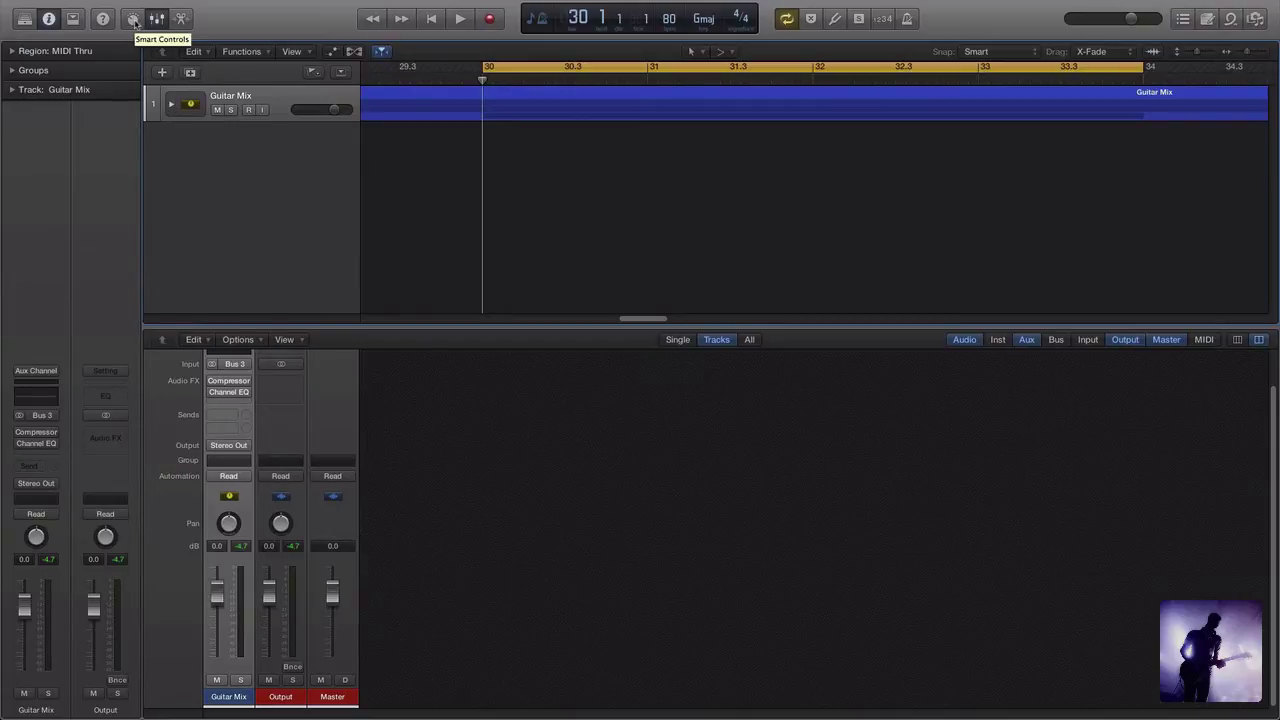
Step: Replace the mixer with Smart Controls and briefly expand and collapse the Guitar Mix stack
left_click(134, 20)
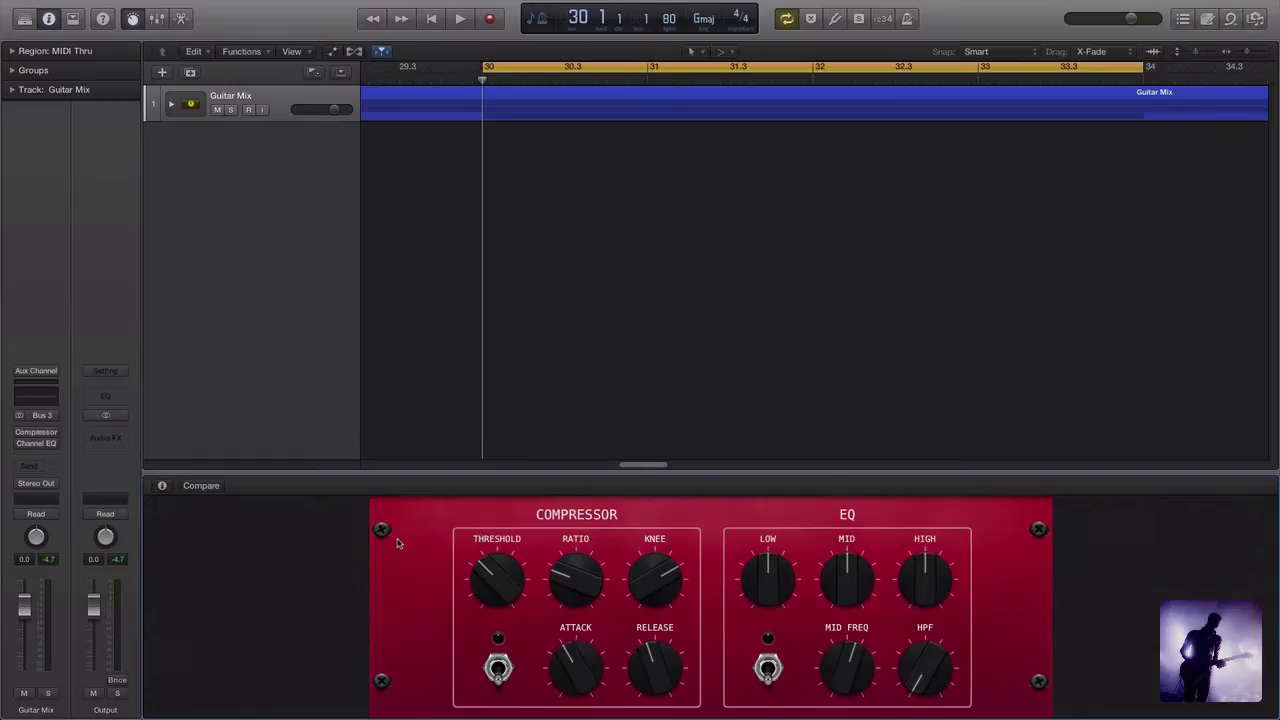
left_click(171, 104)
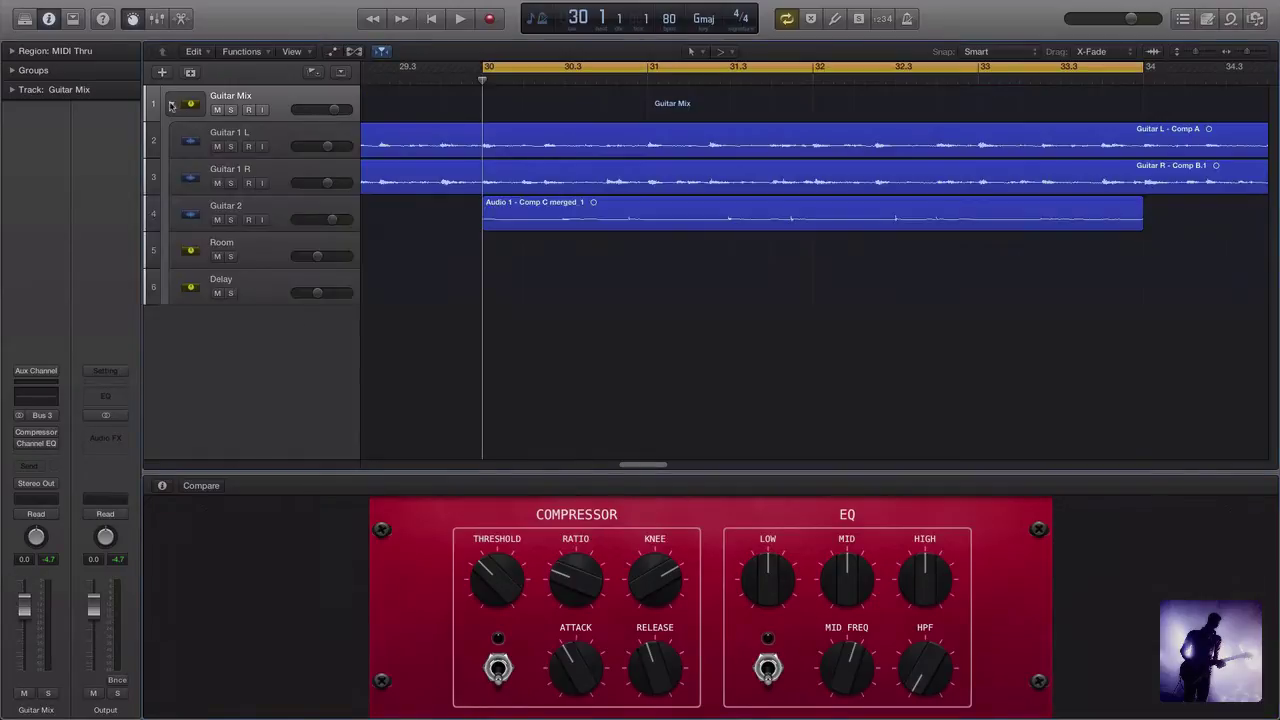
left_click(171, 104)
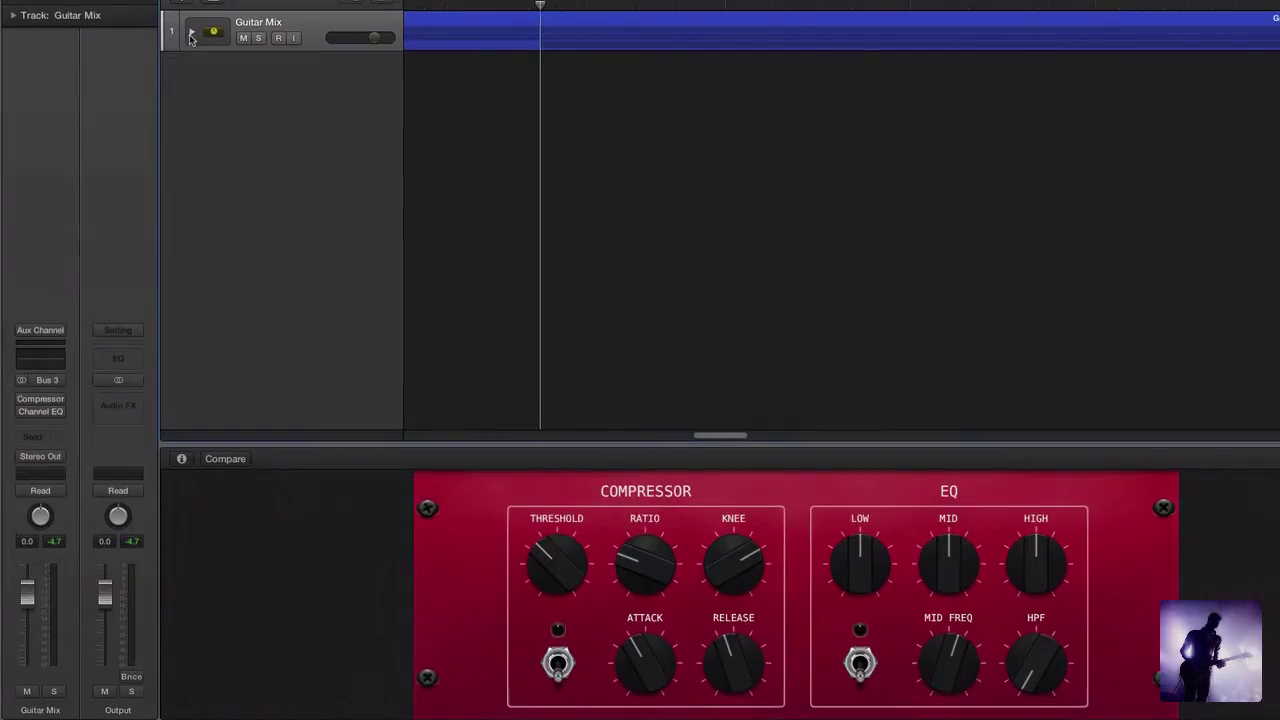
Step: View the Delay, Room and Guitar 2 Smart Controls, then collapse the Guitar Mix stack
left_click(192, 33)
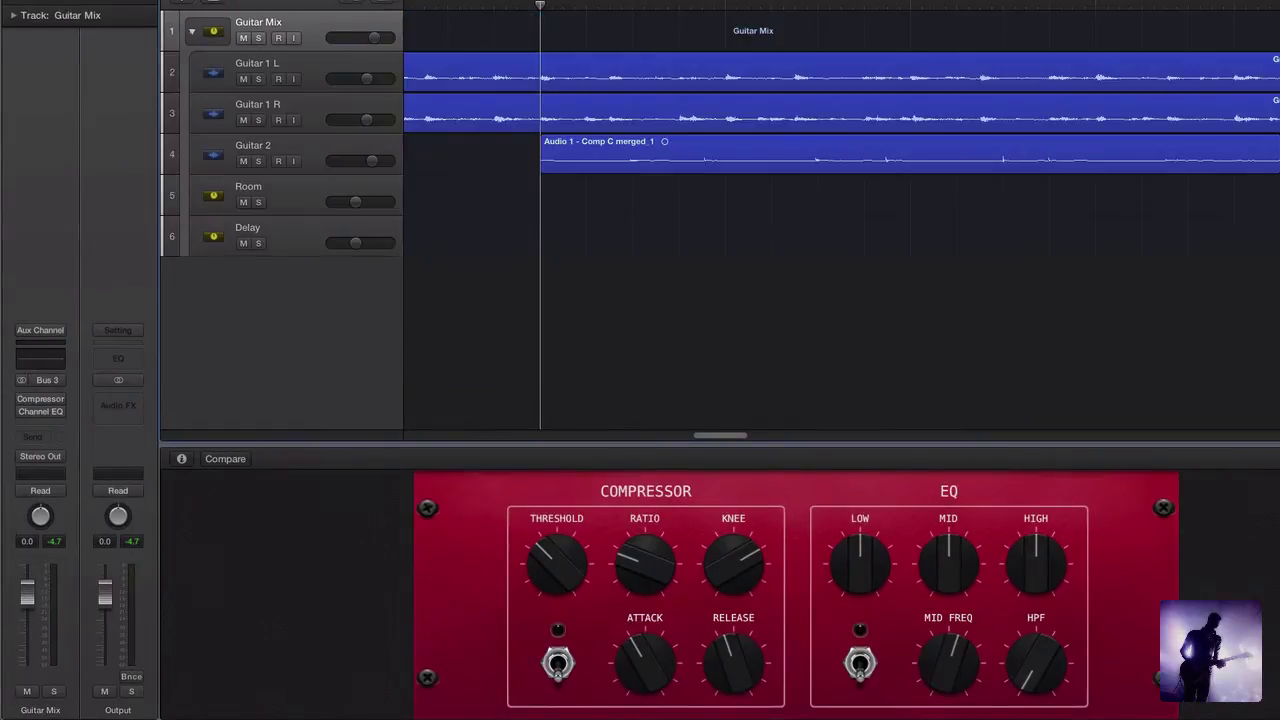
left_click(291, 245)
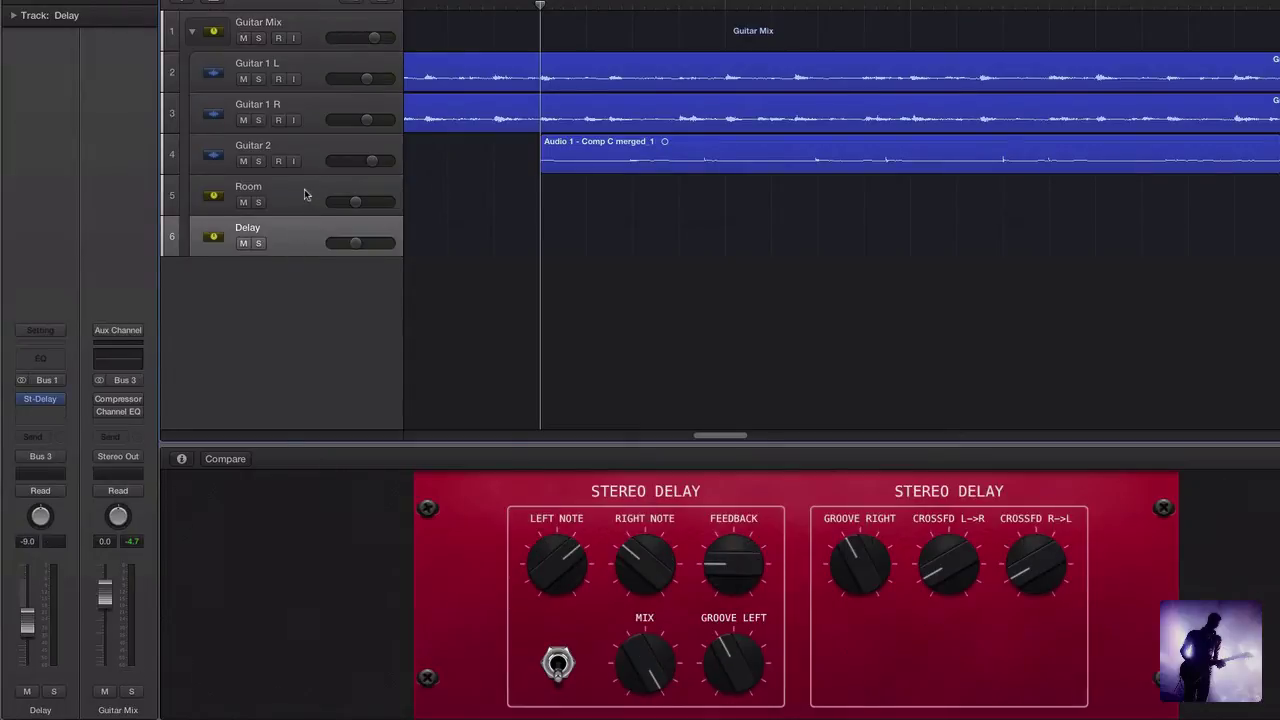
left_click(305, 194)
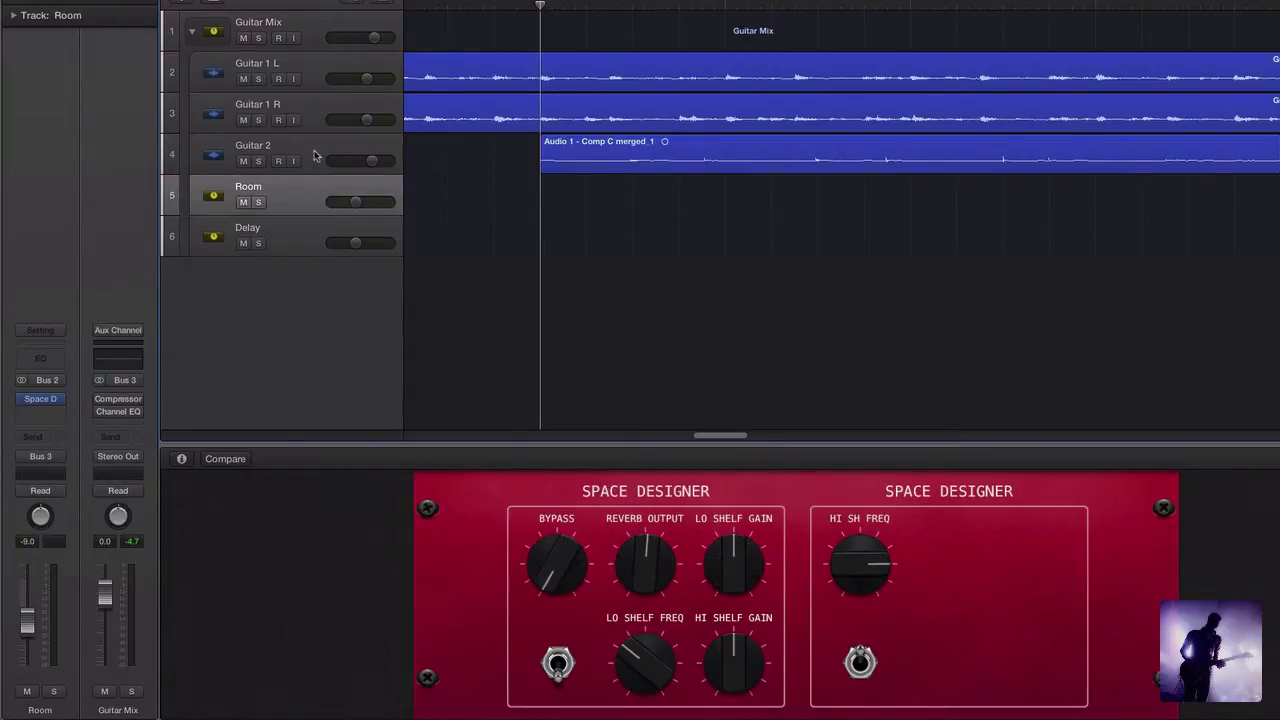
left_click(317, 155)
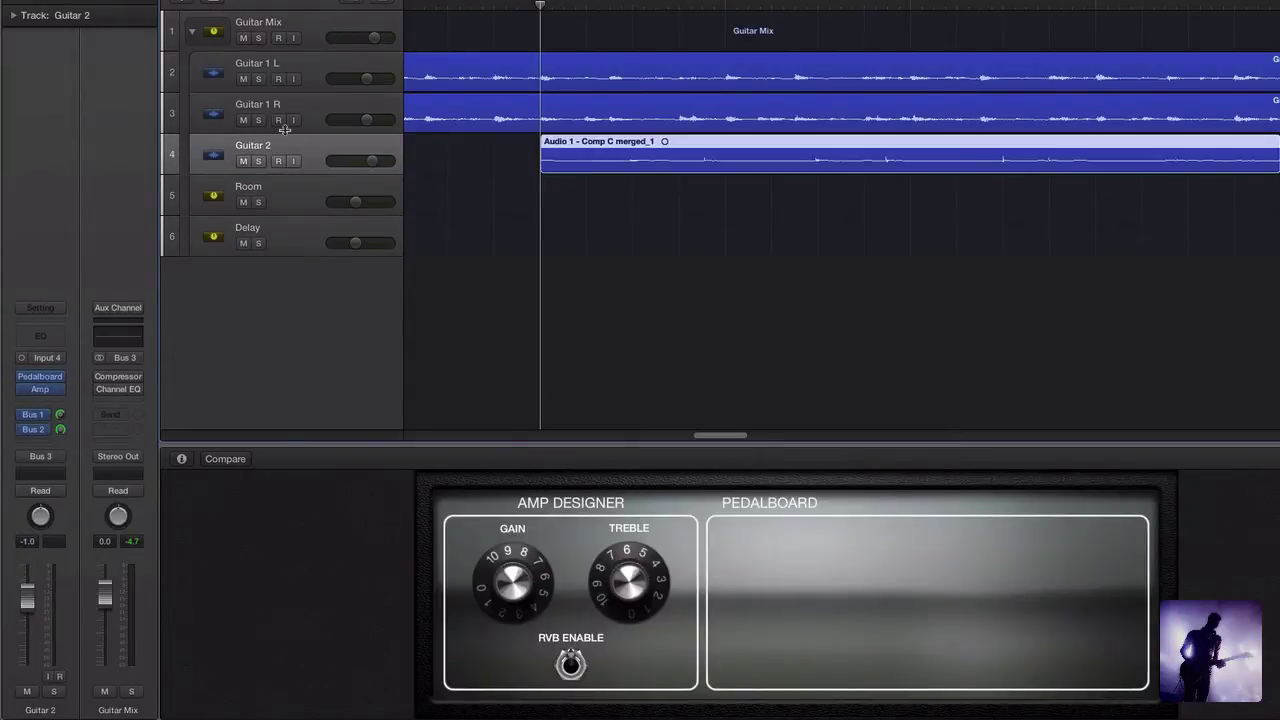
left_click(192, 33)
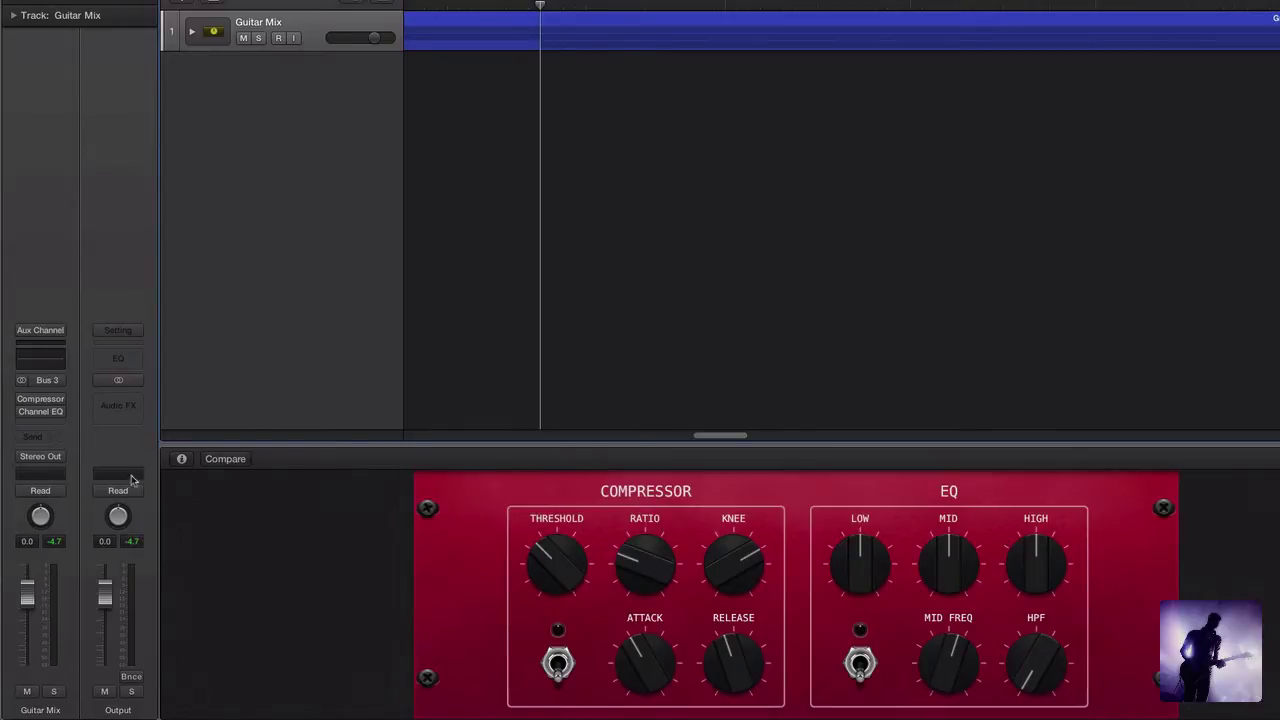
Step: Open the Compressor and Channel EQ plug-ins, toggle the compressor, and raise its threshold to -13 dB
left_click(40, 399)
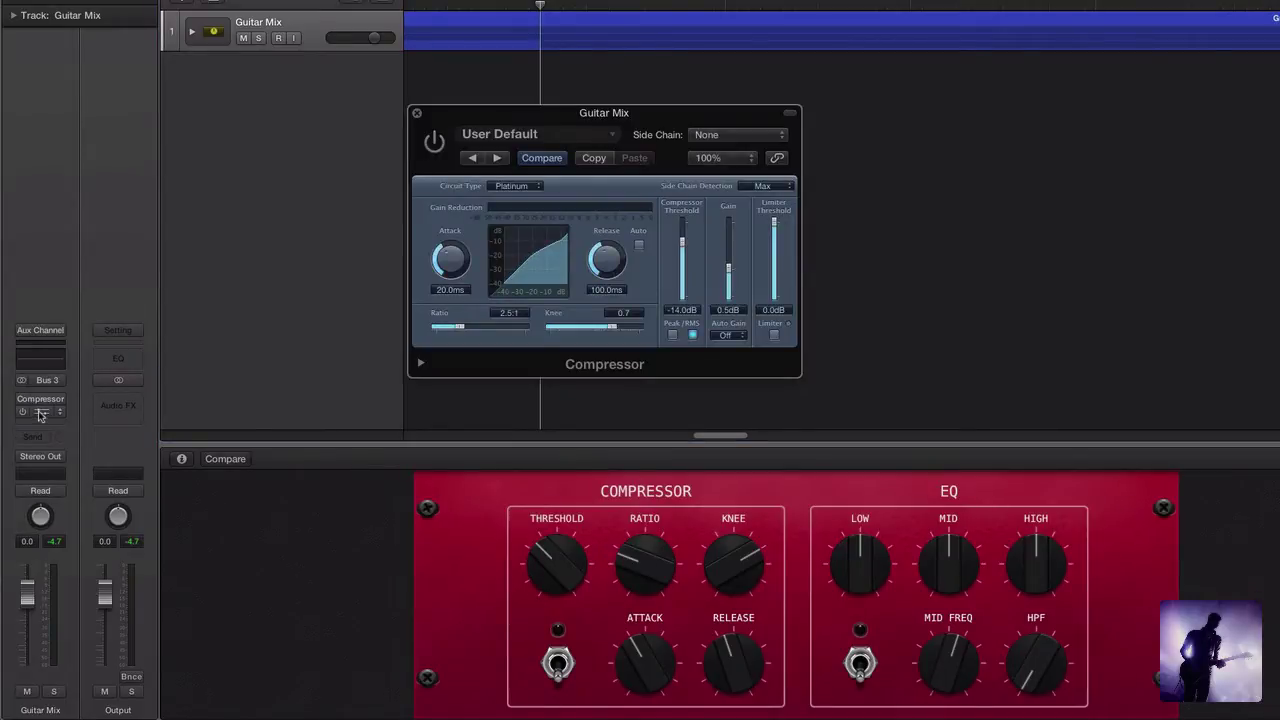
left_click(40, 412)
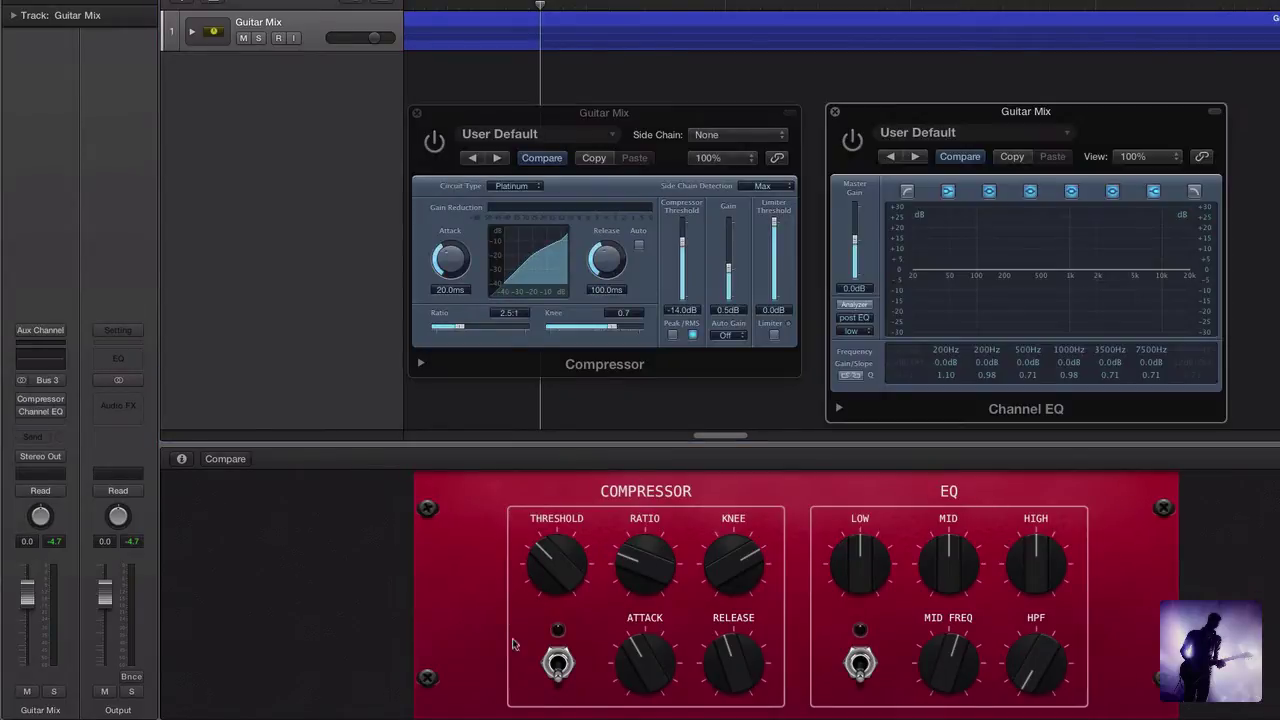
left_click(558, 664)
left_click(558, 664)
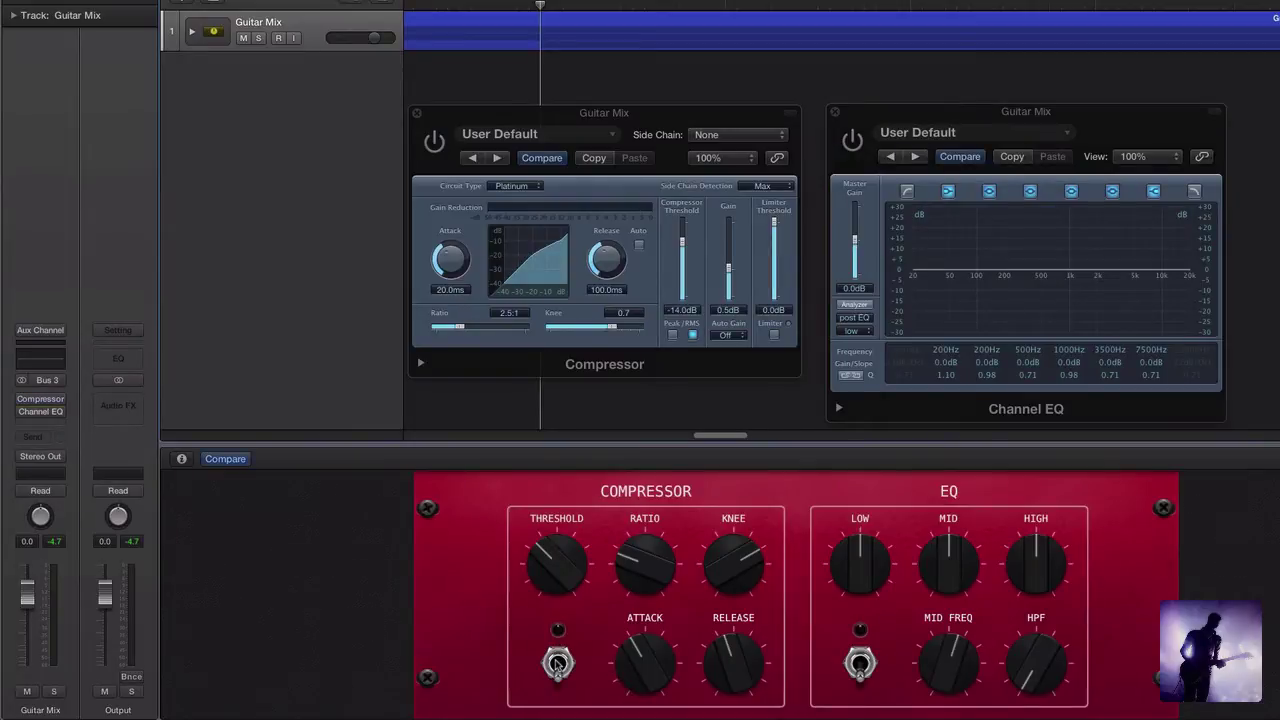
left_click_drag(548, 553, 534, 603)
Step: Enable the Channel EQ and, during playback, cut the mid band to -12 dB near 1700 Hz
left_click(859, 663)
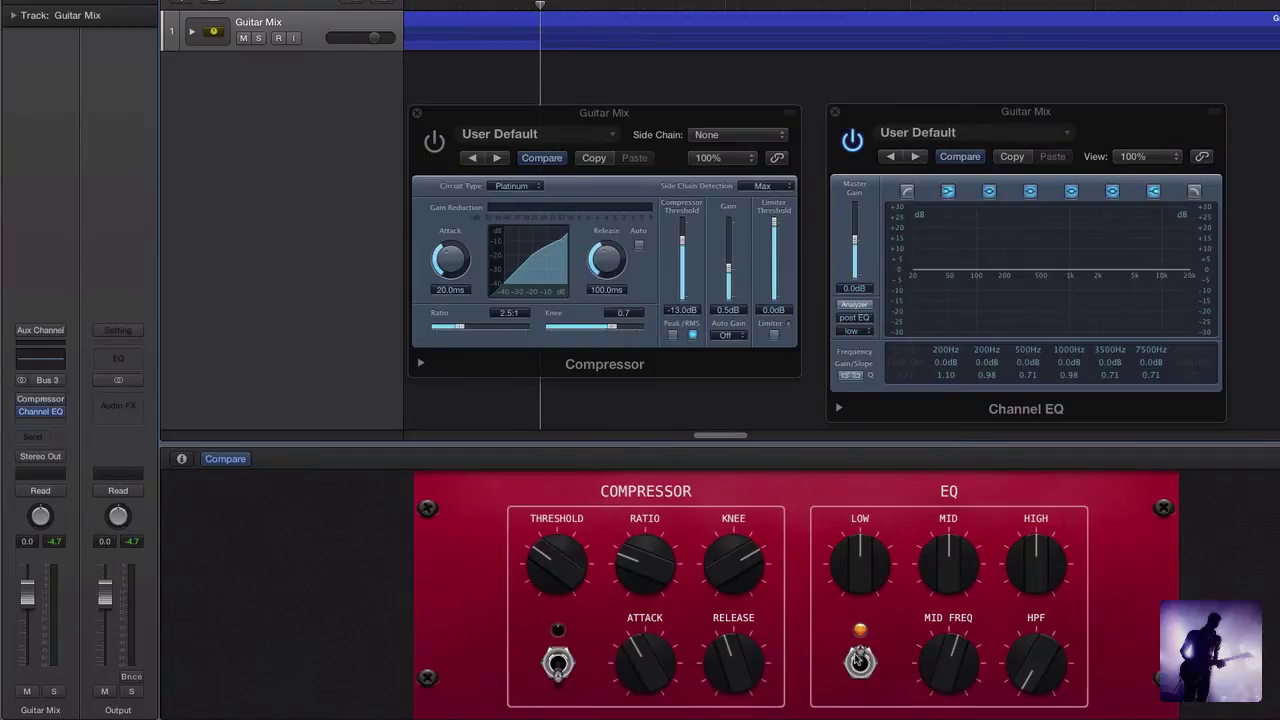
key("space")
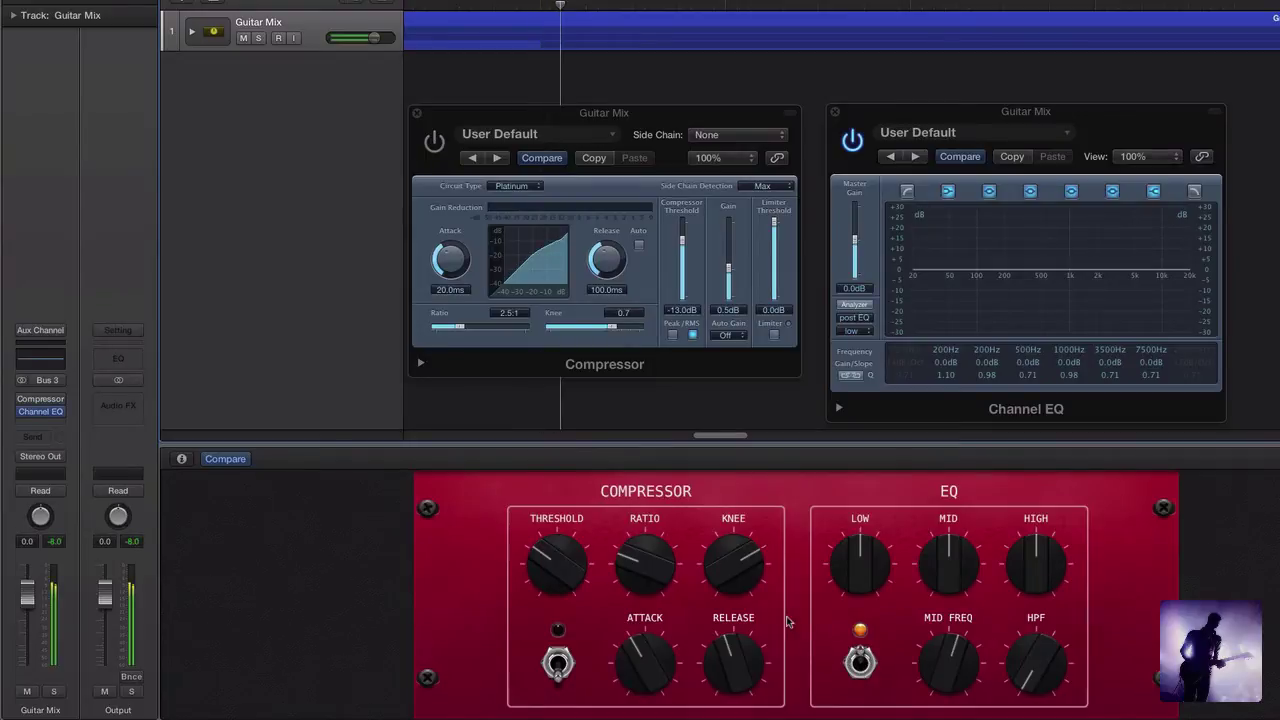
left_click_drag(946, 565, 936, 602)
left_click_drag(950, 648, 1010, 555)
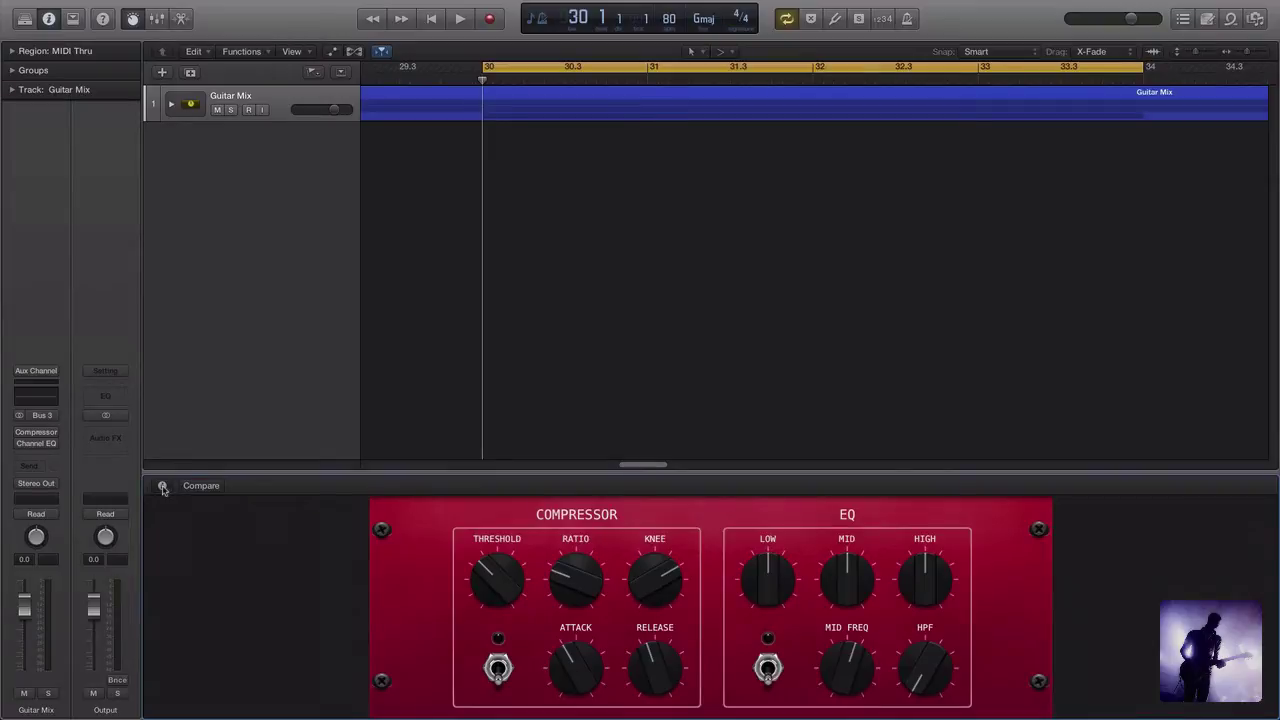
Step: Inspect the Automatic Smart Controls layout and the External Assignment and Parameter Mapping (Bypass 2) details
left_click(162, 486)
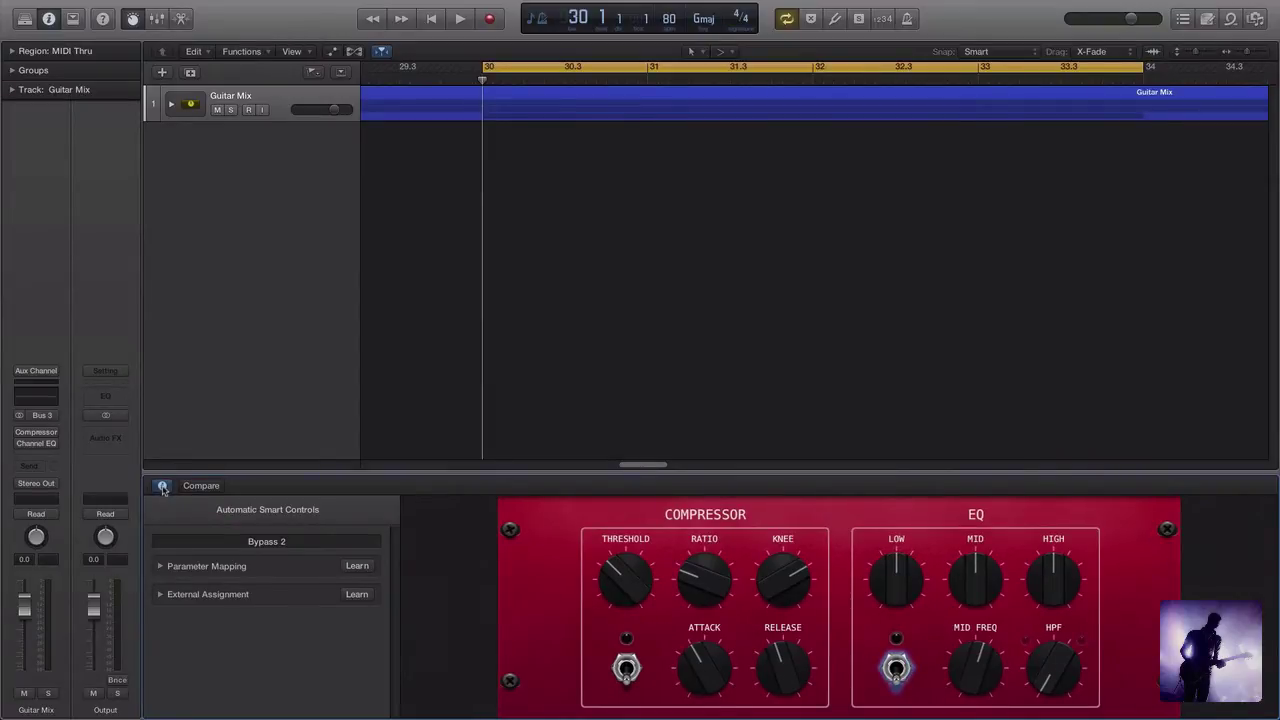
left_click(167, 512)
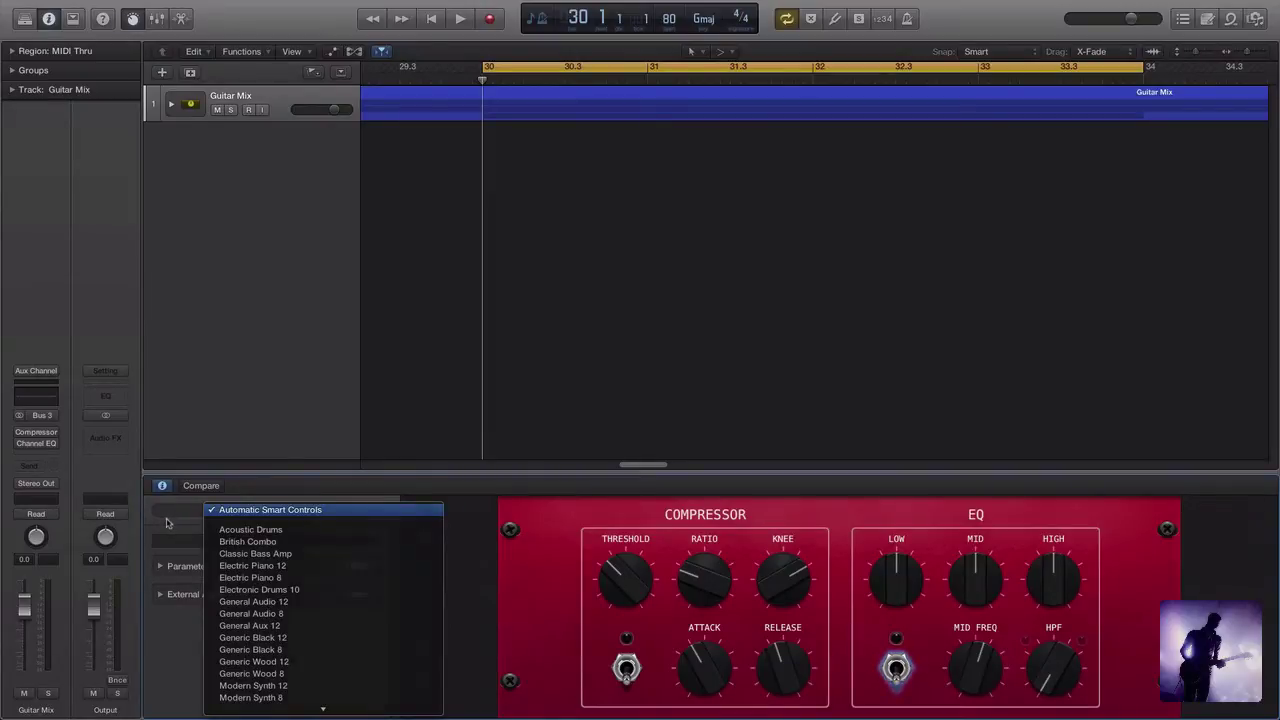
left_click(170, 522)
left_click(160, 595)
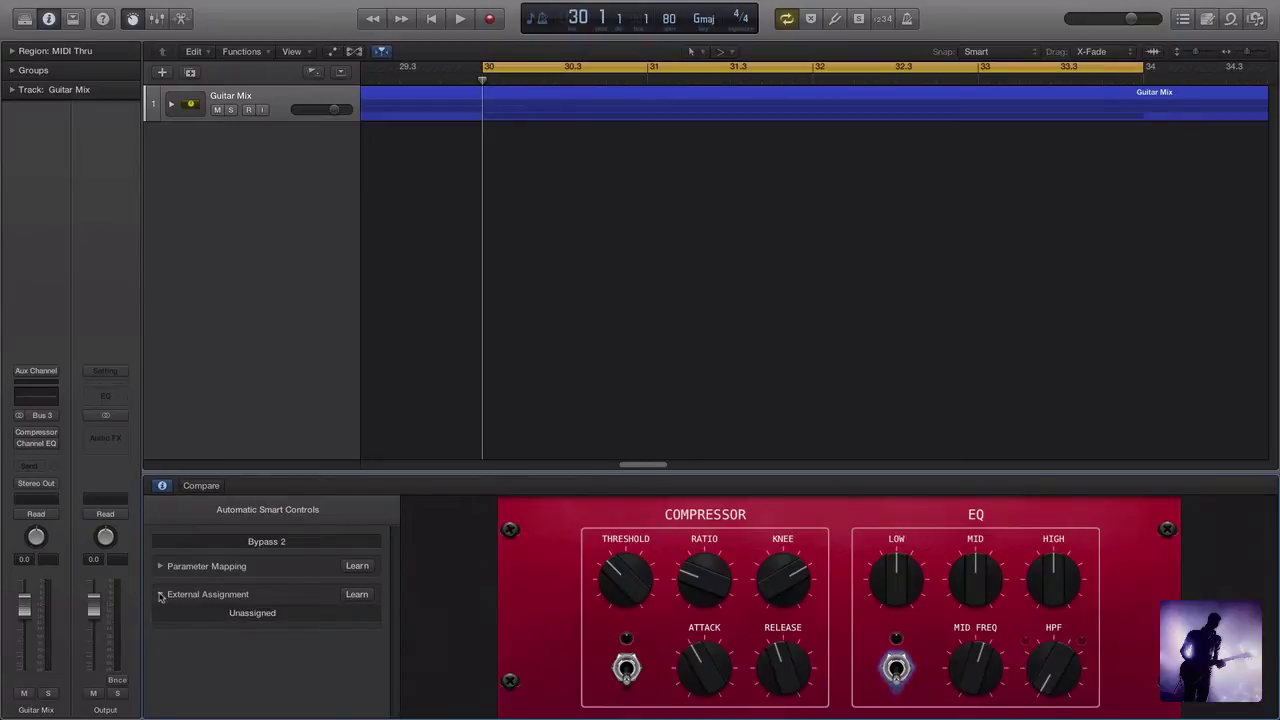
left_click(160, 595)
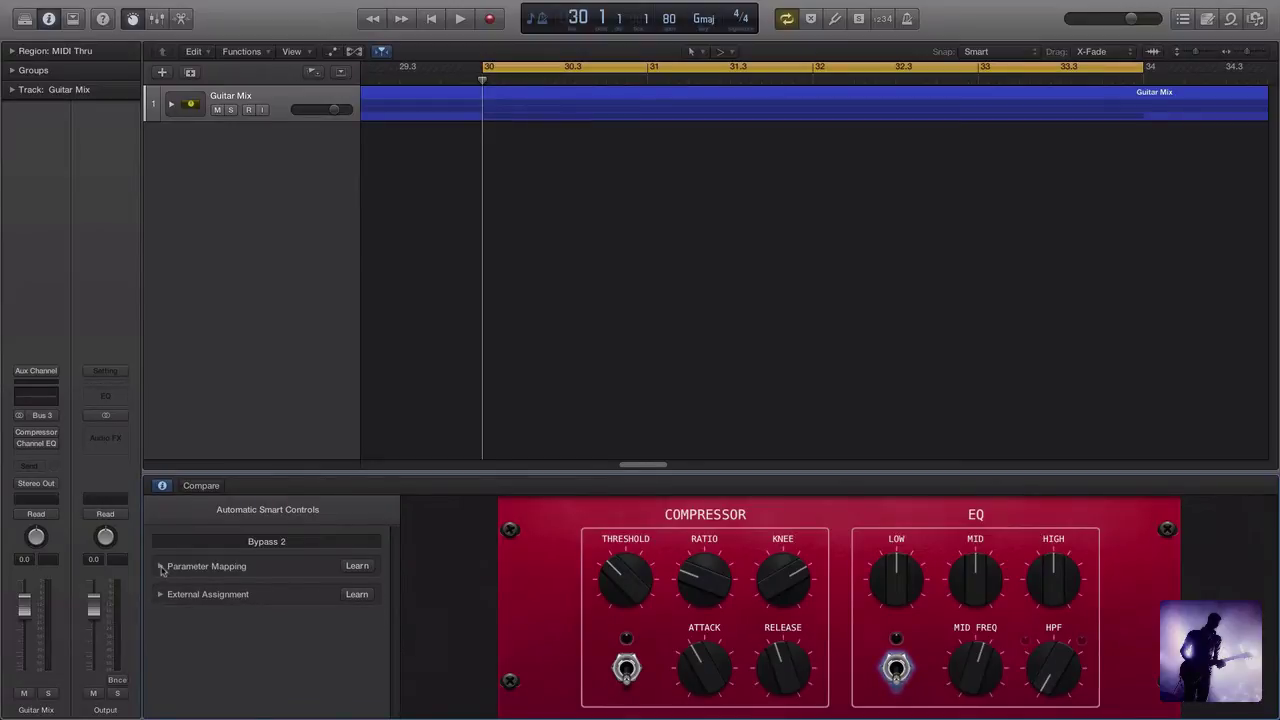
left_click(160, 567)
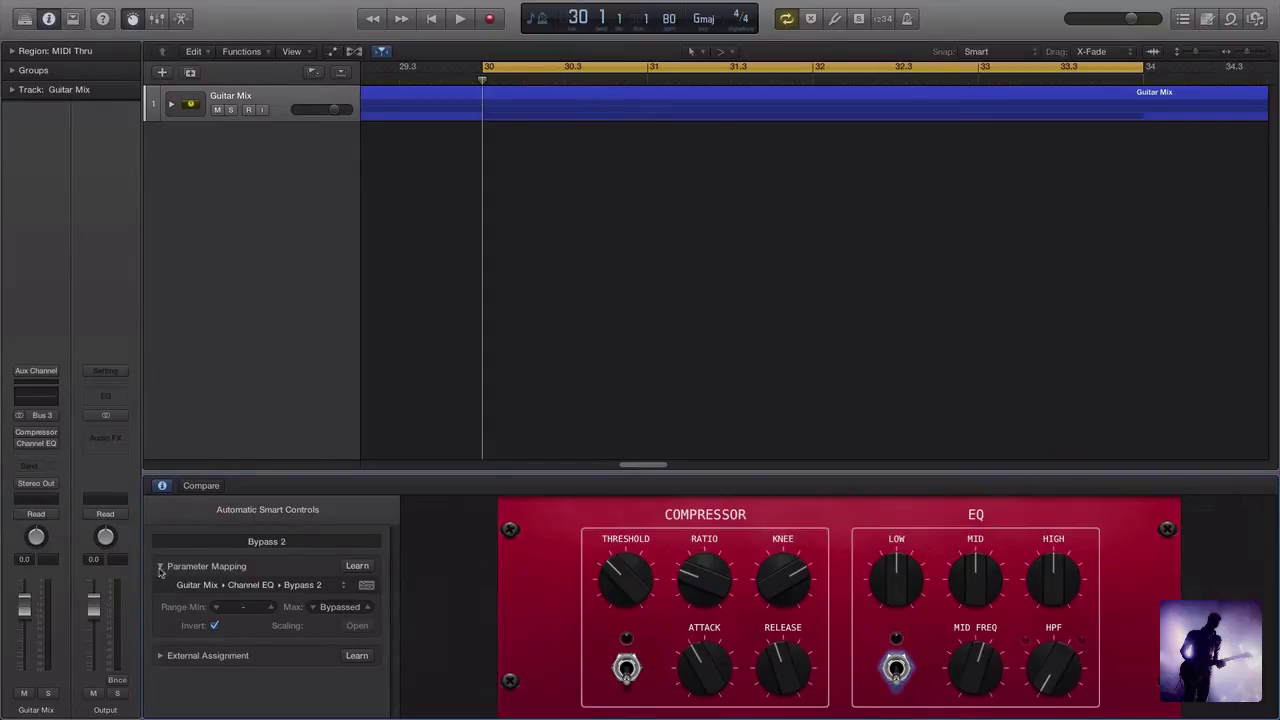
left_click(160, 567)
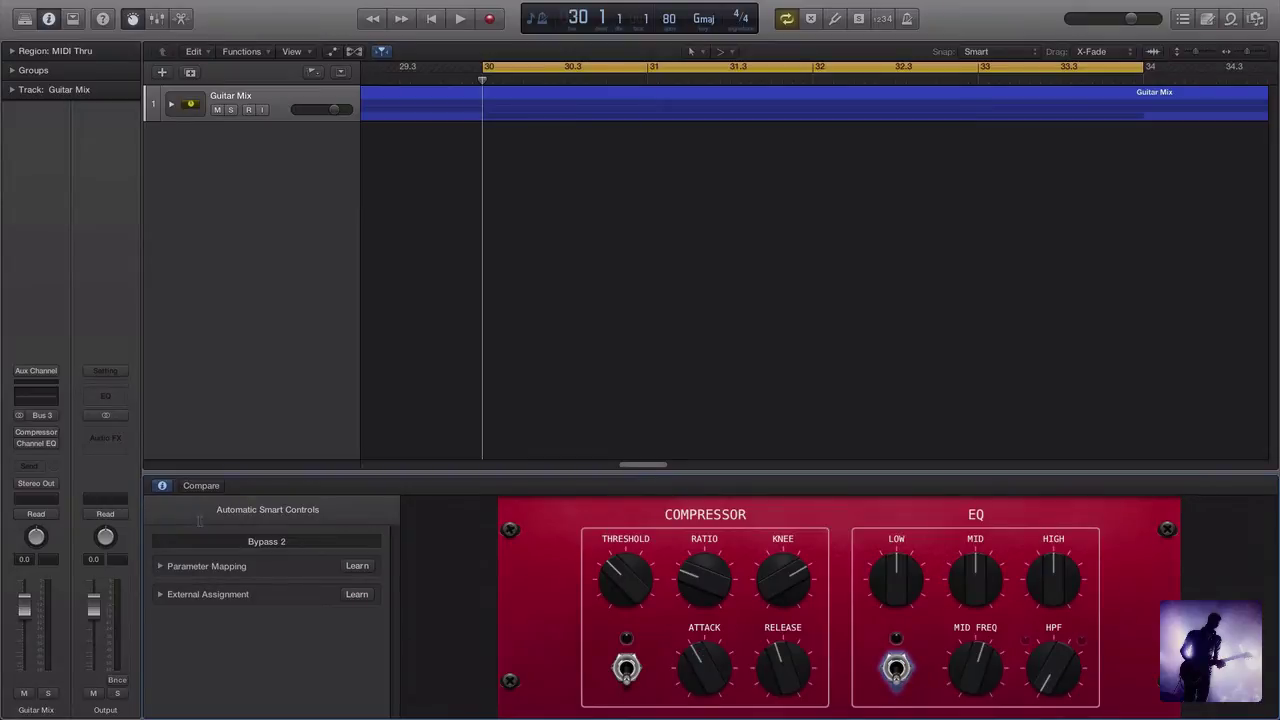
Step: Remove the Guitar Mix compressor and learn-map the first Smart Control knob to Guitar Mix volume
left_click(47, 434)
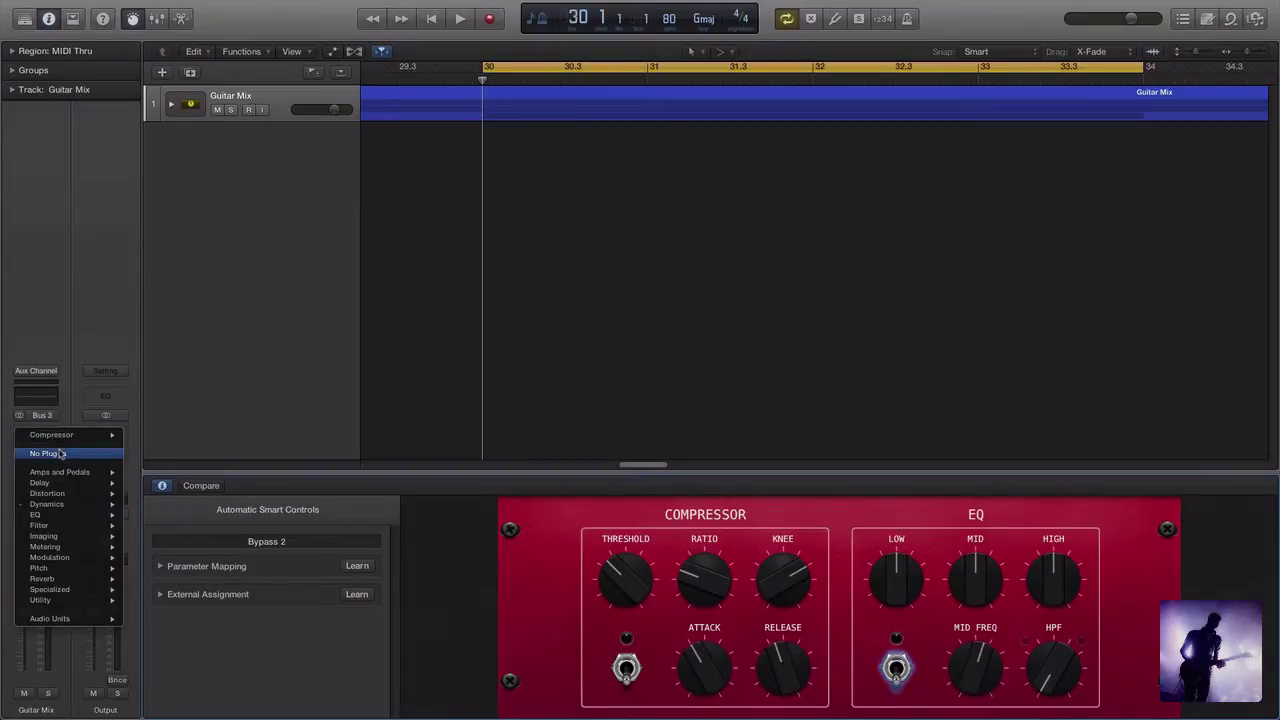
left_click(60, 454)
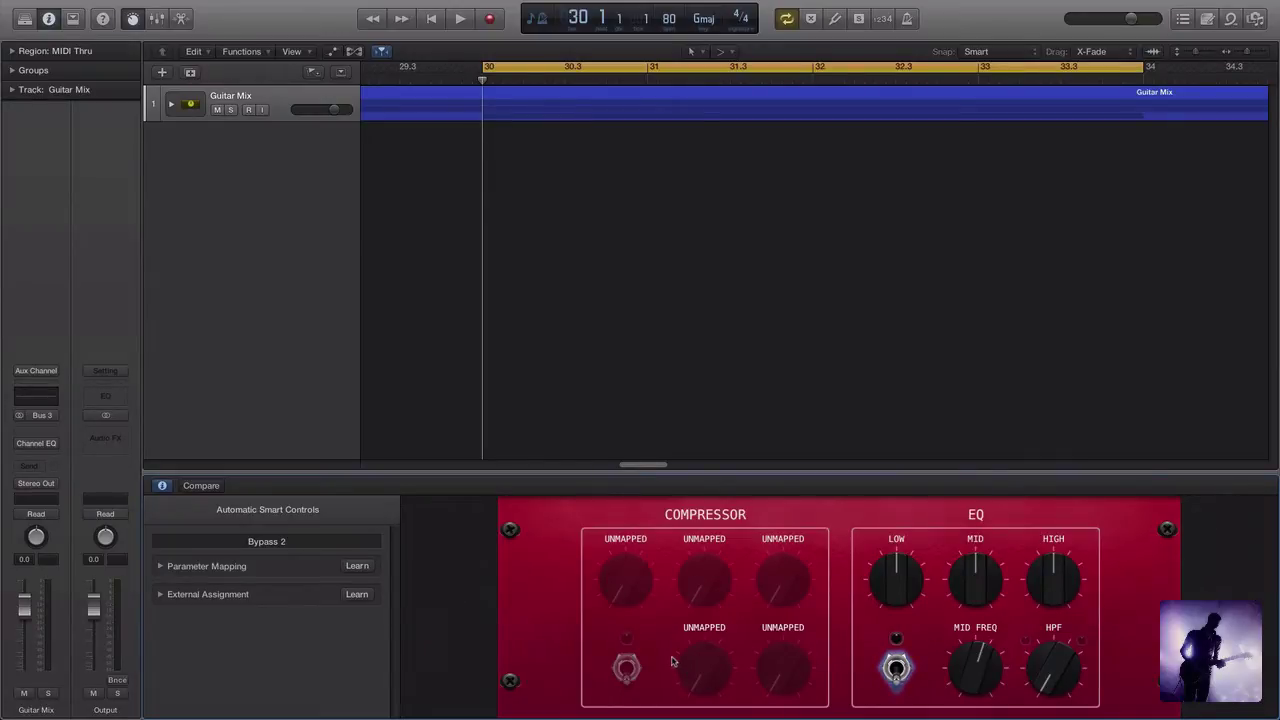
left_click(627, 593)
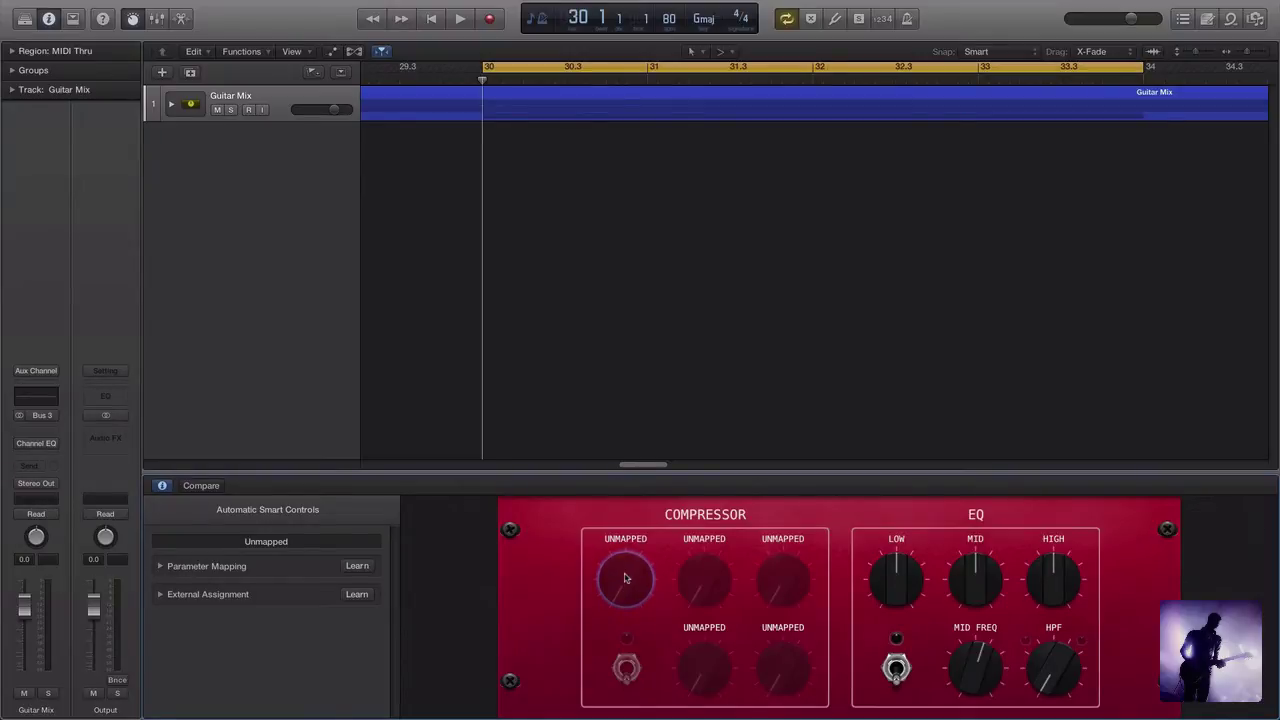
left_click(360, 566)
mouse_move(22, 612)
left_mouse_down()
mouse_move(23, 600)
mouse_move(24, 640)
mouse_move(48, 591)
mouse_move(24, 660)
mouse_move(26, 600)
mouse_move(34, 634)
mouse_move(17, 684)
mouse_move(26, 608)
left_mouse_up()
mouse_move(638, 583)
left_mouse_down()
mouse_move(638, 600)
mouse_move(638, 568)
left_mouse_up()
Step: Set the Guitar Mix volume to 0.0 and expand the stack to show its sub-tracks
double_click(26, 560)
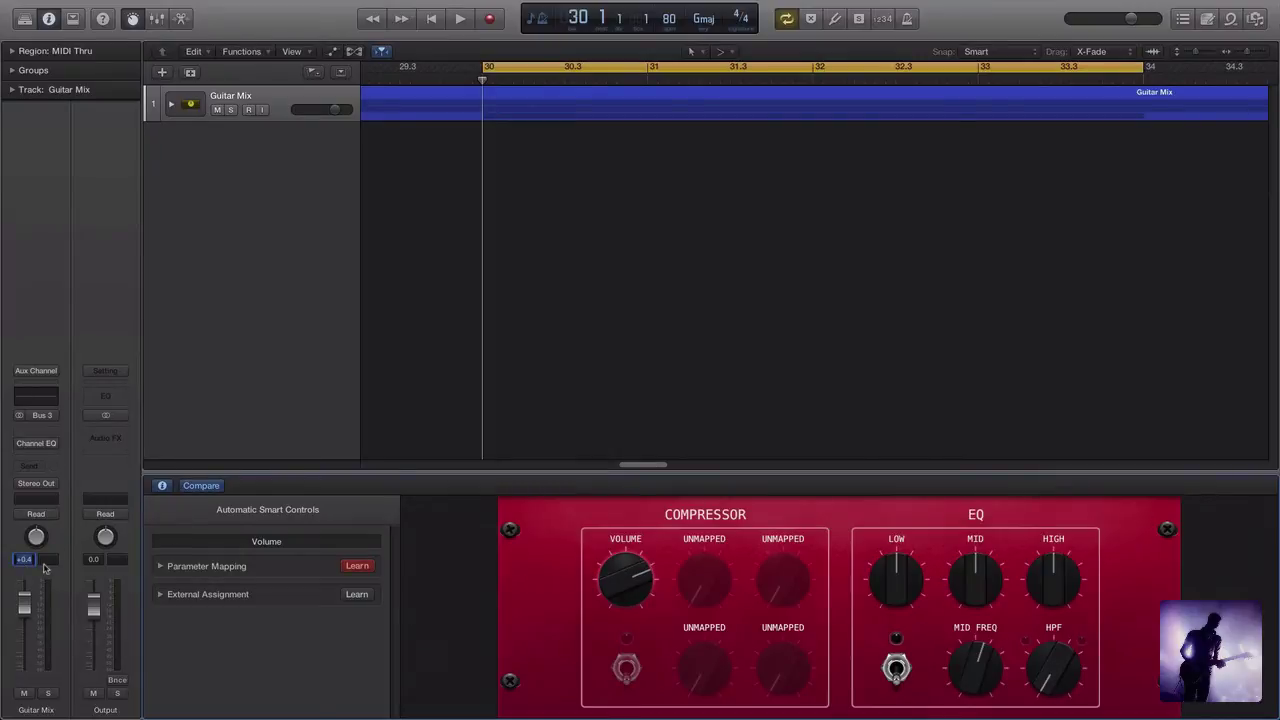
type("00")
key("Return")
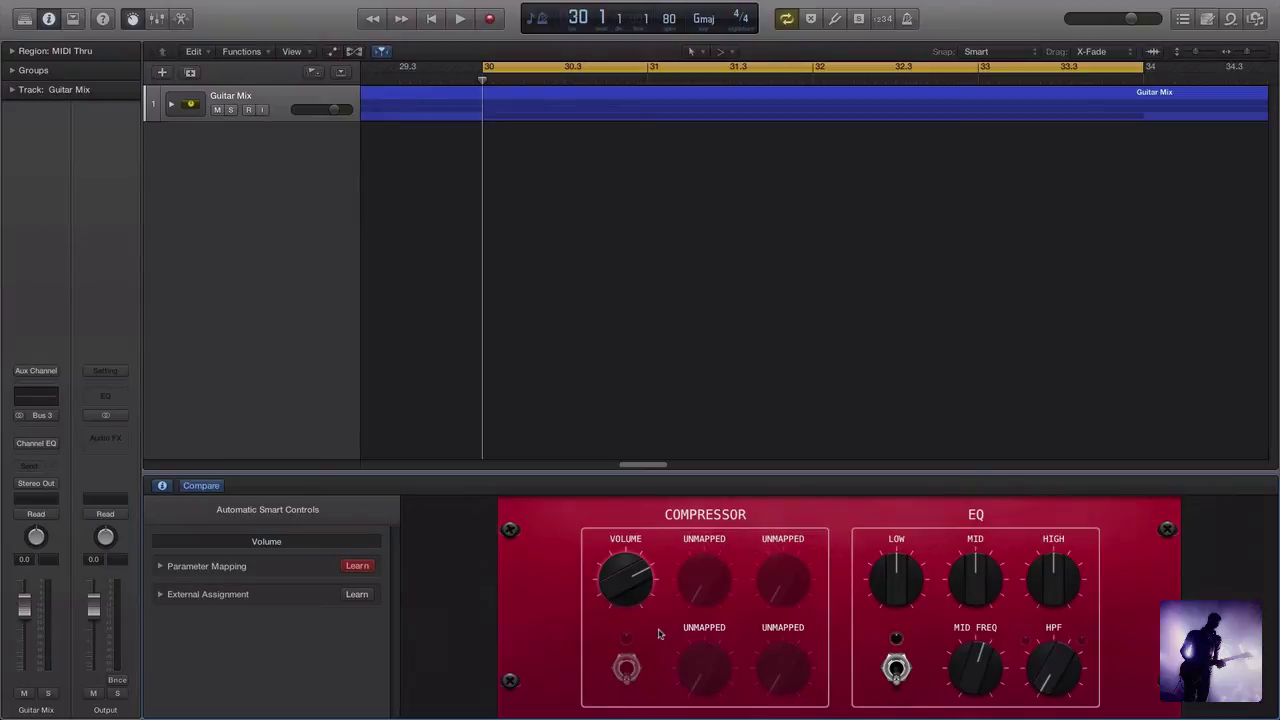
left_click(171, 104)
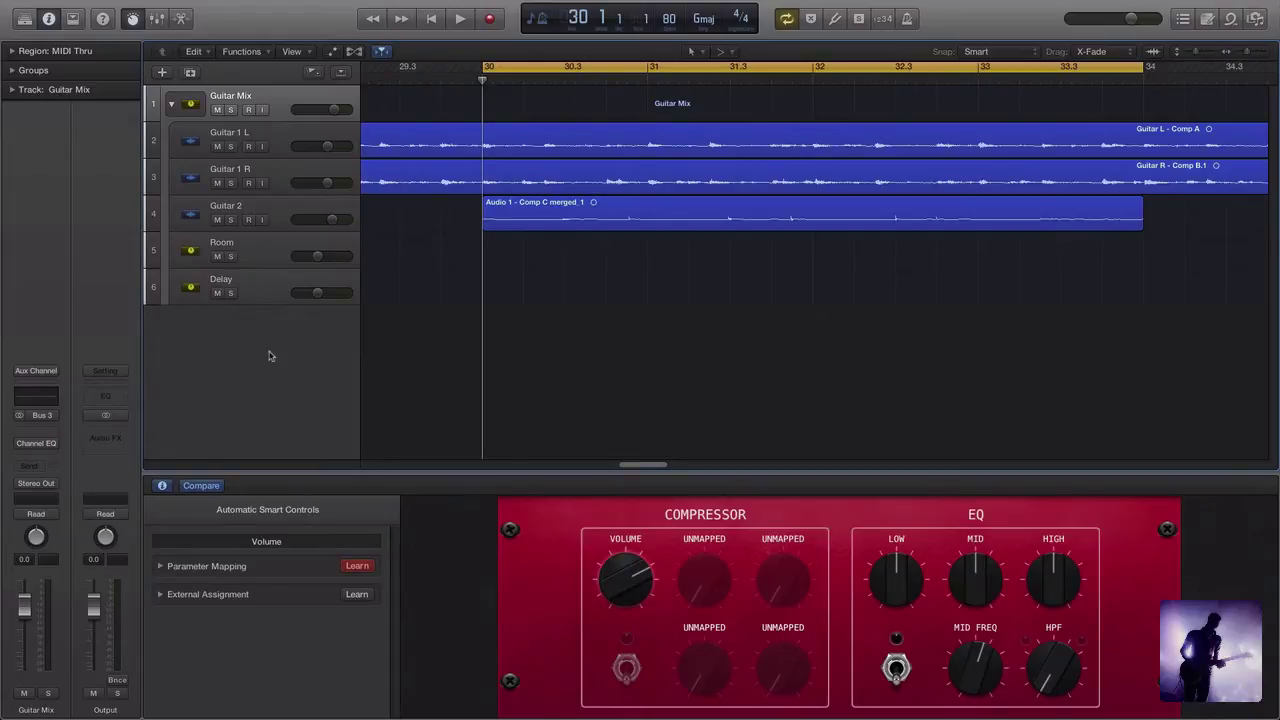
Step: Learn-map the second compressor knob to the Room track's volume and name it room
left_click(707, 580)
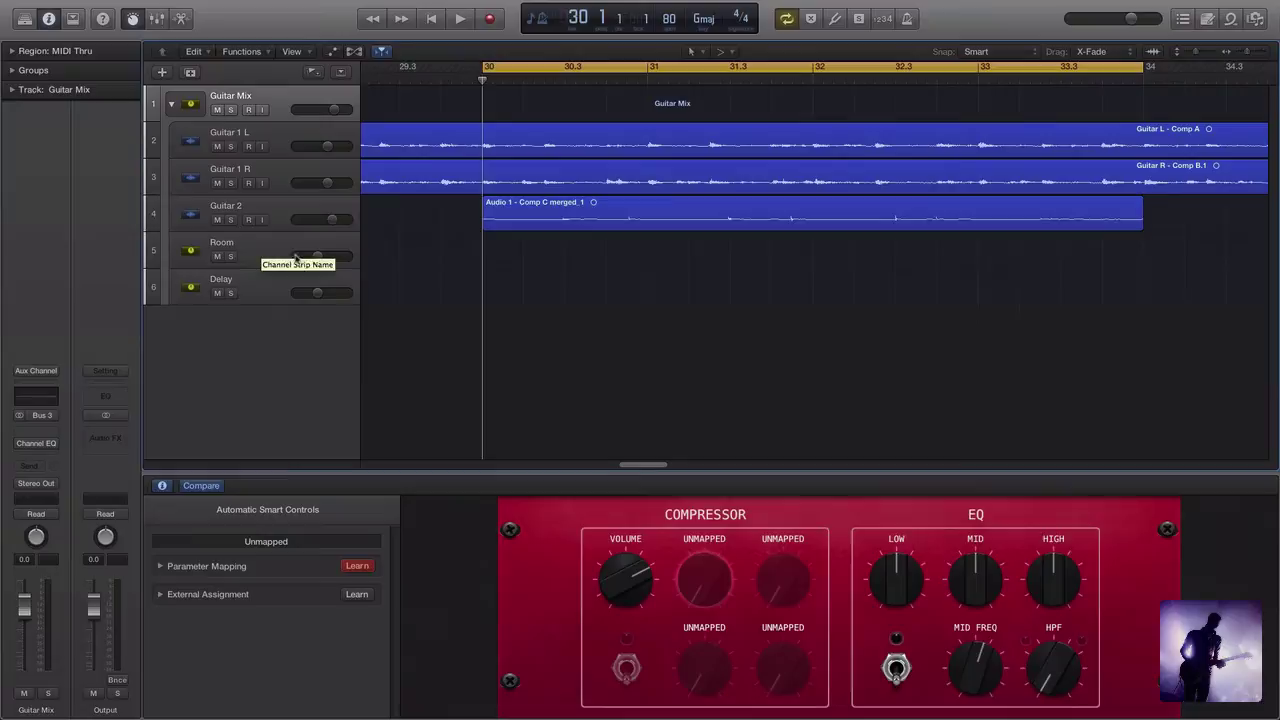
mouse_move(316, 258)
left_mouse_down()
mouse_move(327, 256)
mouse_move(309, 256)
left_mouse_up()
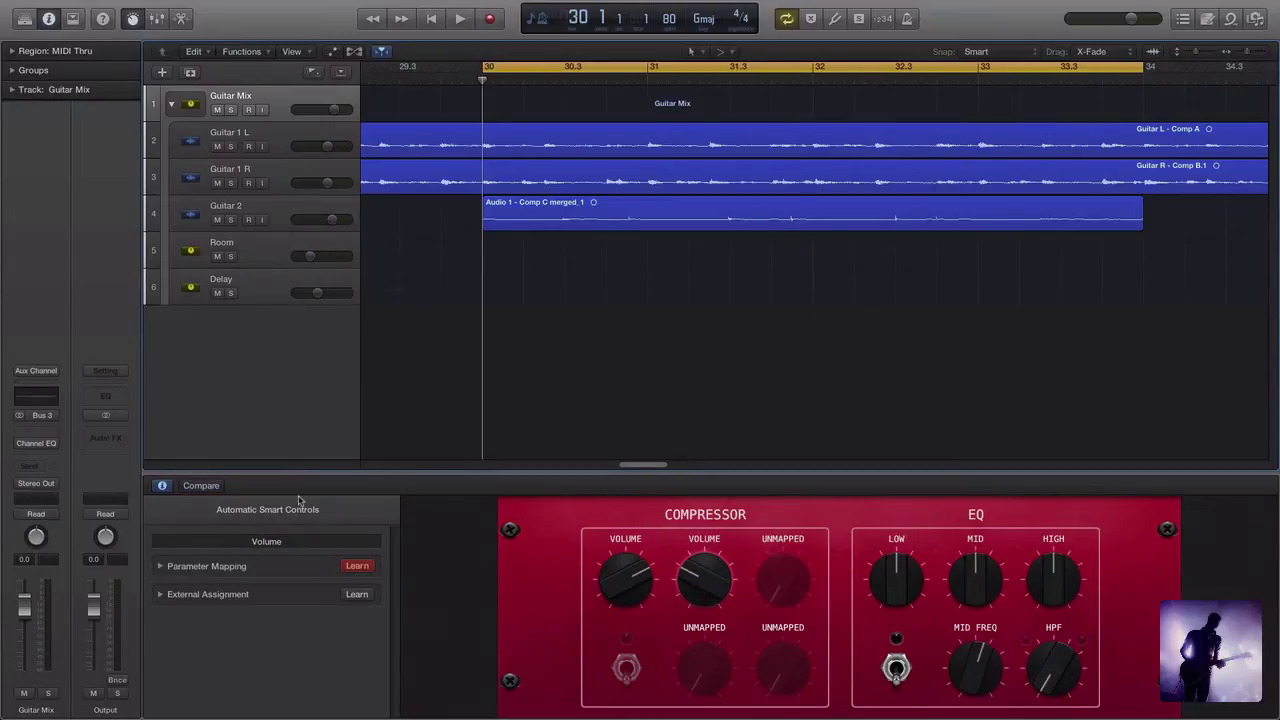
double_click(293, 541)
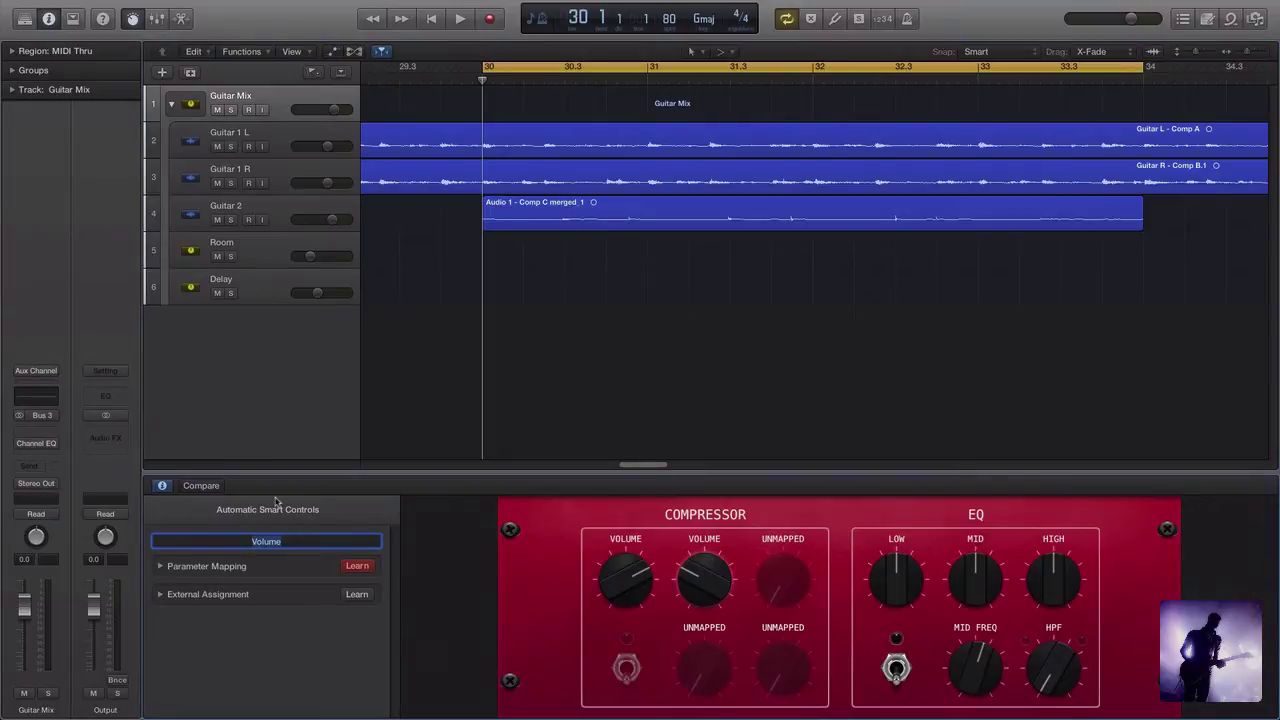
type("room")
key("Return")
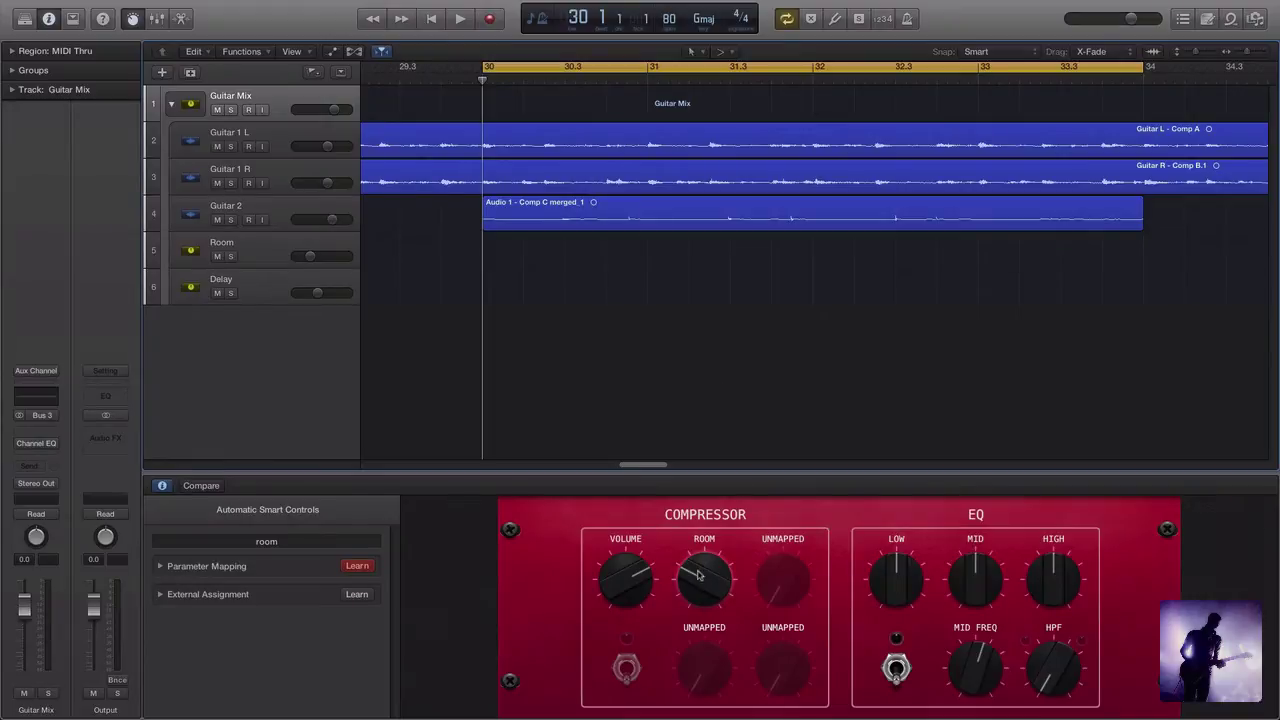
Step: During playback, turn the ROOM knob up and back down to test the mapping
key("space")
left_click_drag(698, 576, 700, 486)
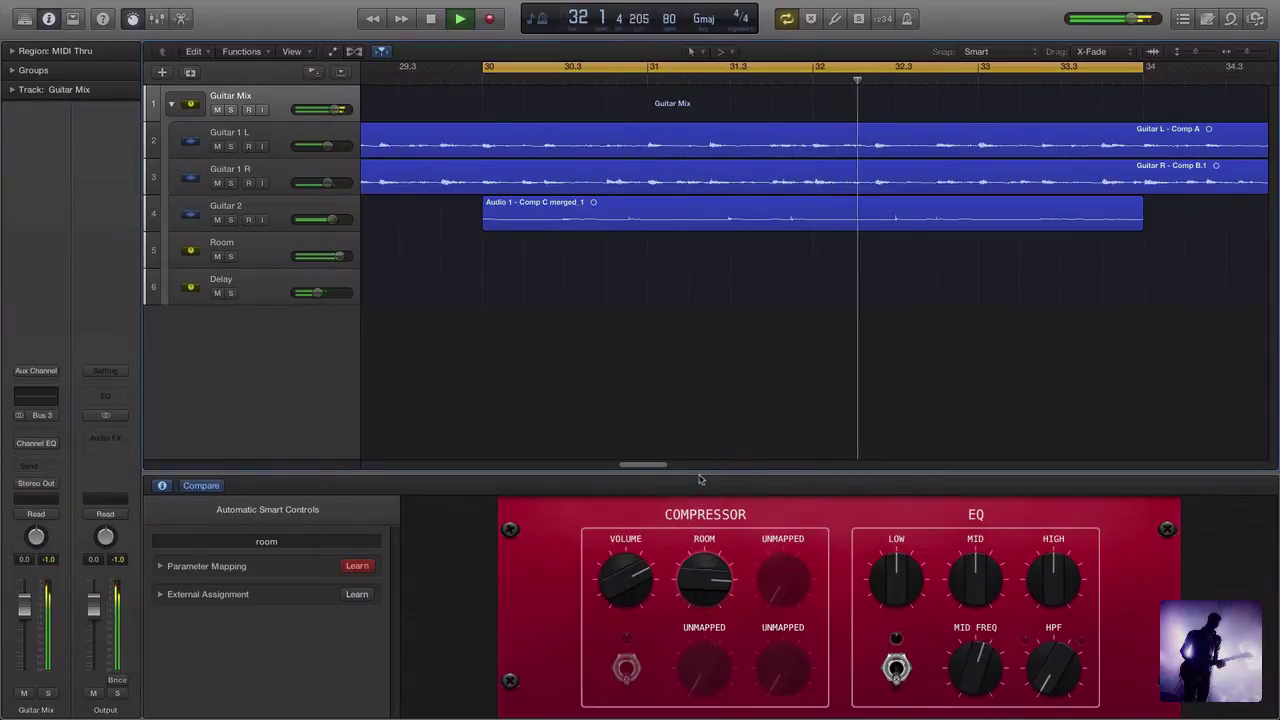
left_click_drag(700, 492, 707, 576)
key("space")
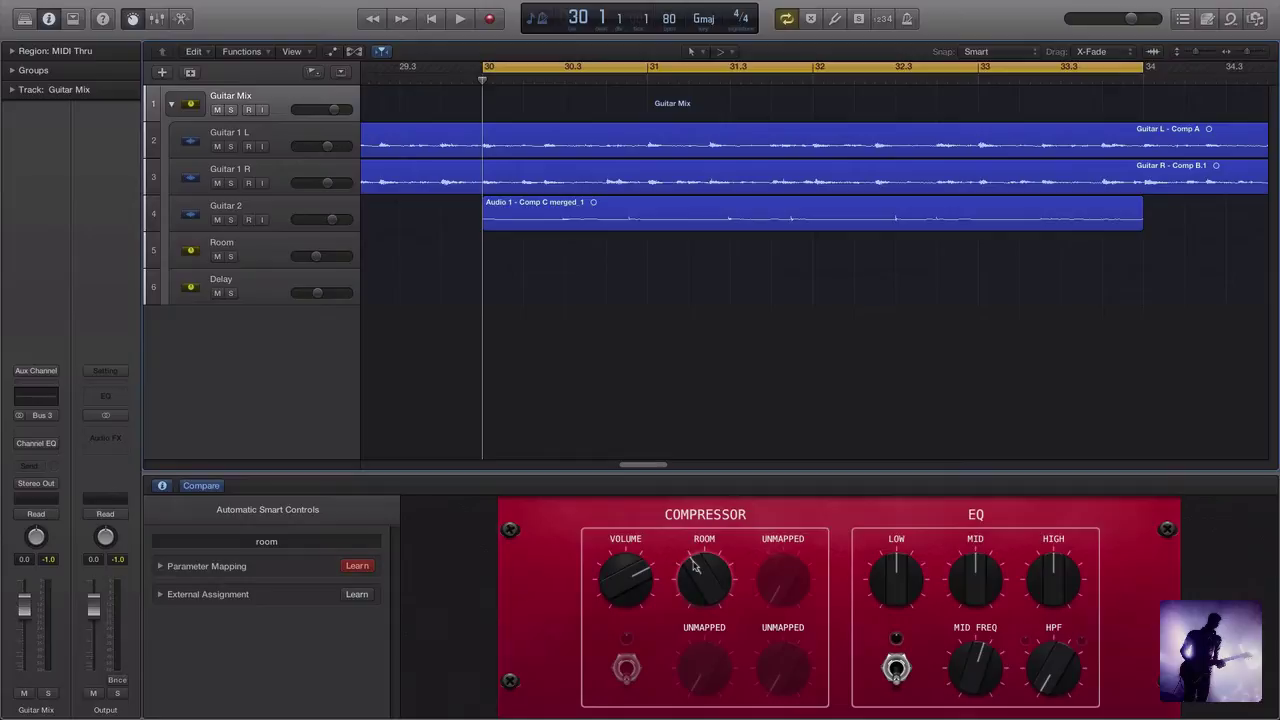
Step: Map the third compressor knob to Guitar 1 L › 2 Amp › Gain in Parameter Mapping
left_click(785, 594)
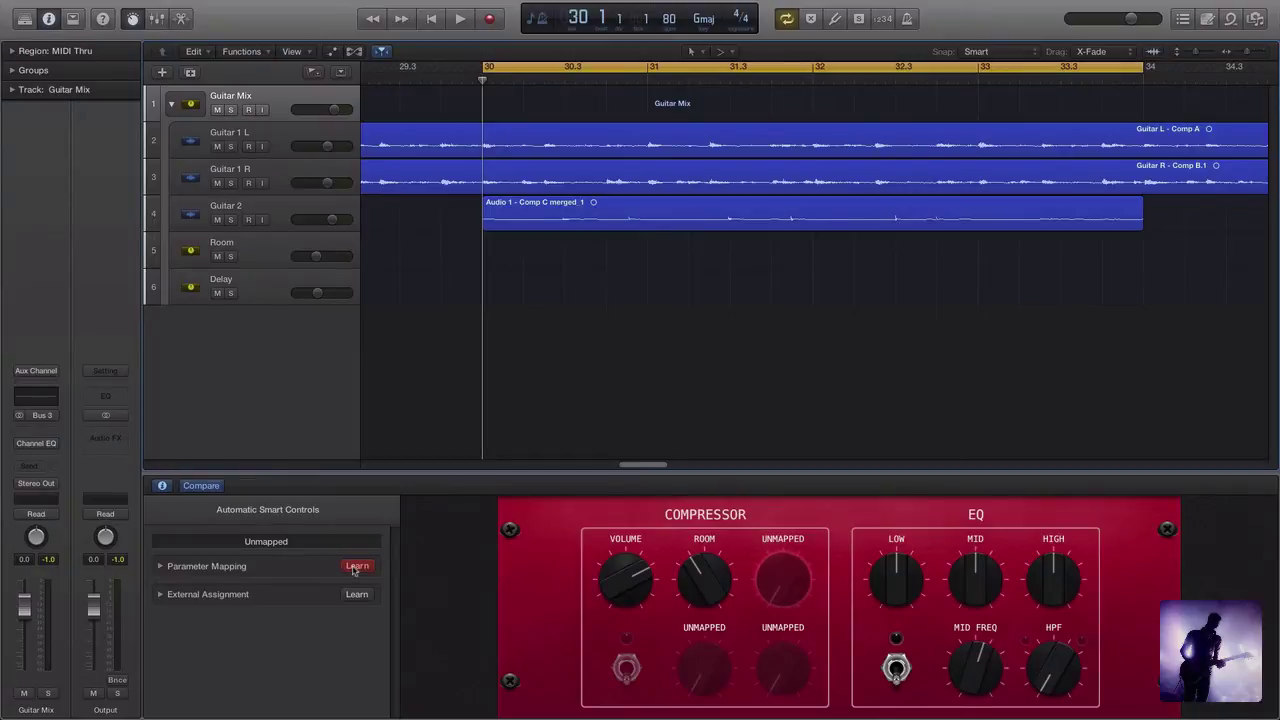
left_click(161, 567)
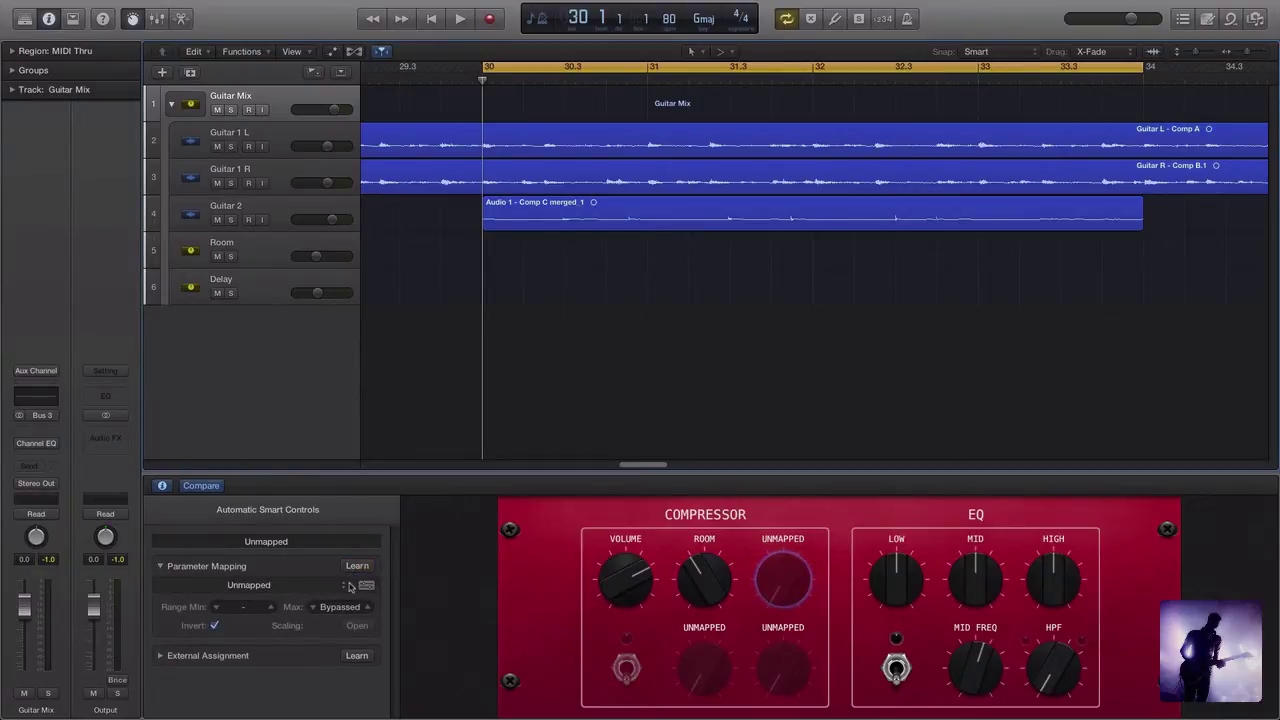
left_click(349, 586)
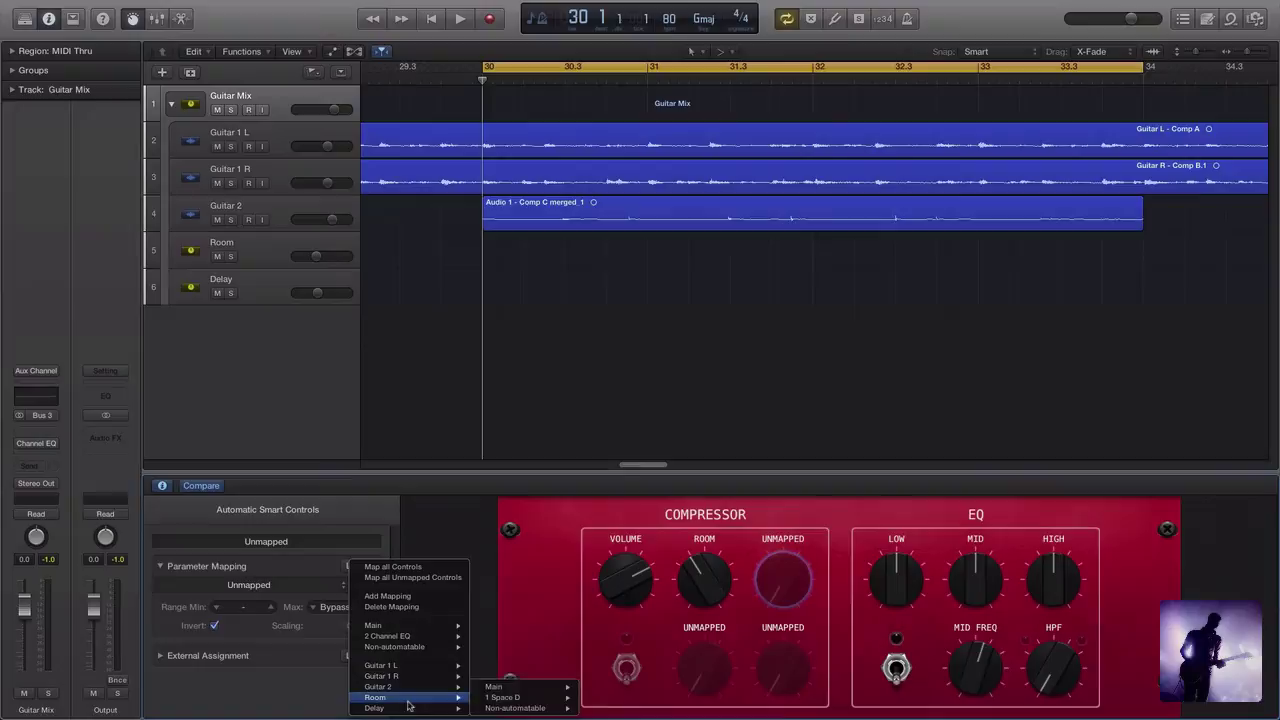
mouse_move(408, 708)
mouse_move(408, 668)
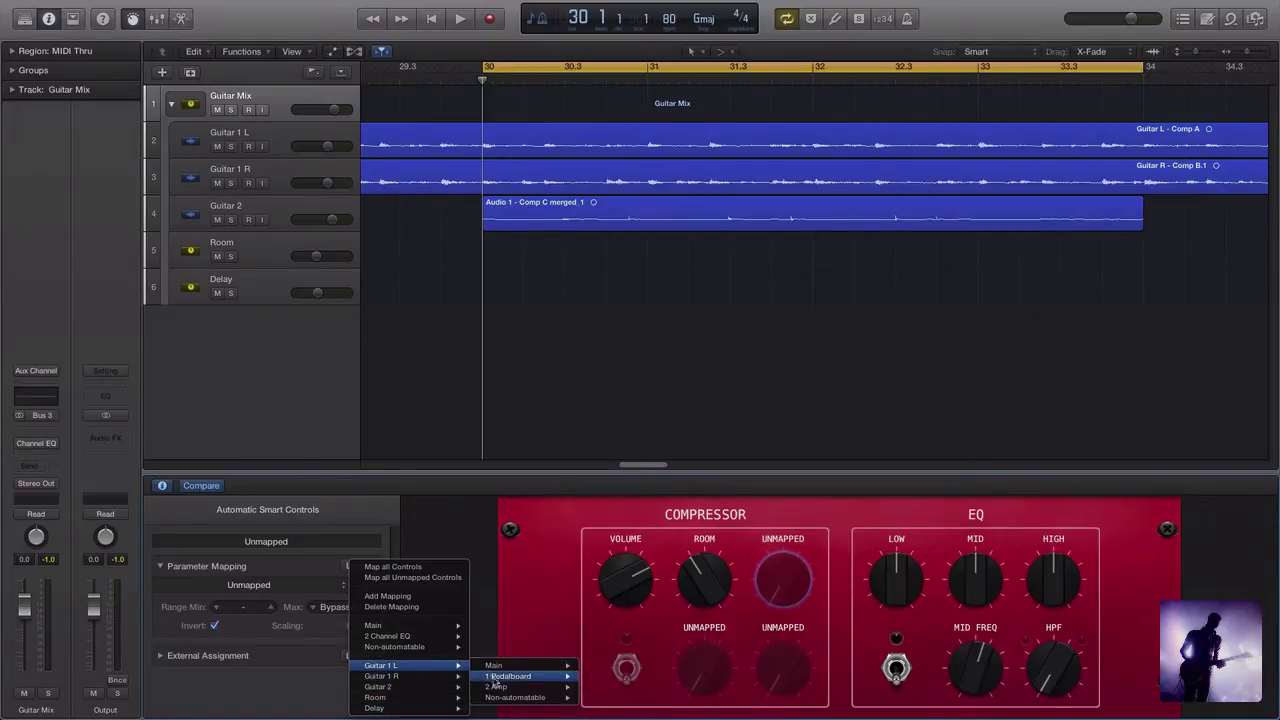
mouse_move(505, 690)
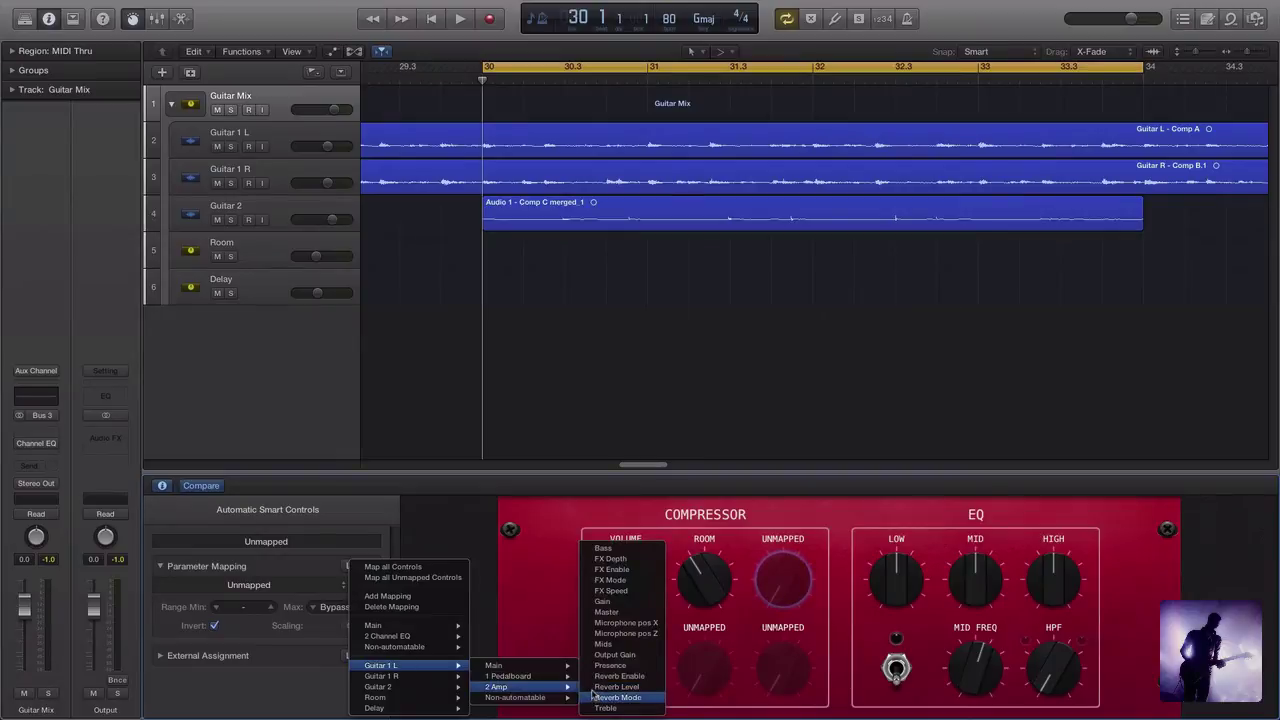
left_click(601, 602)
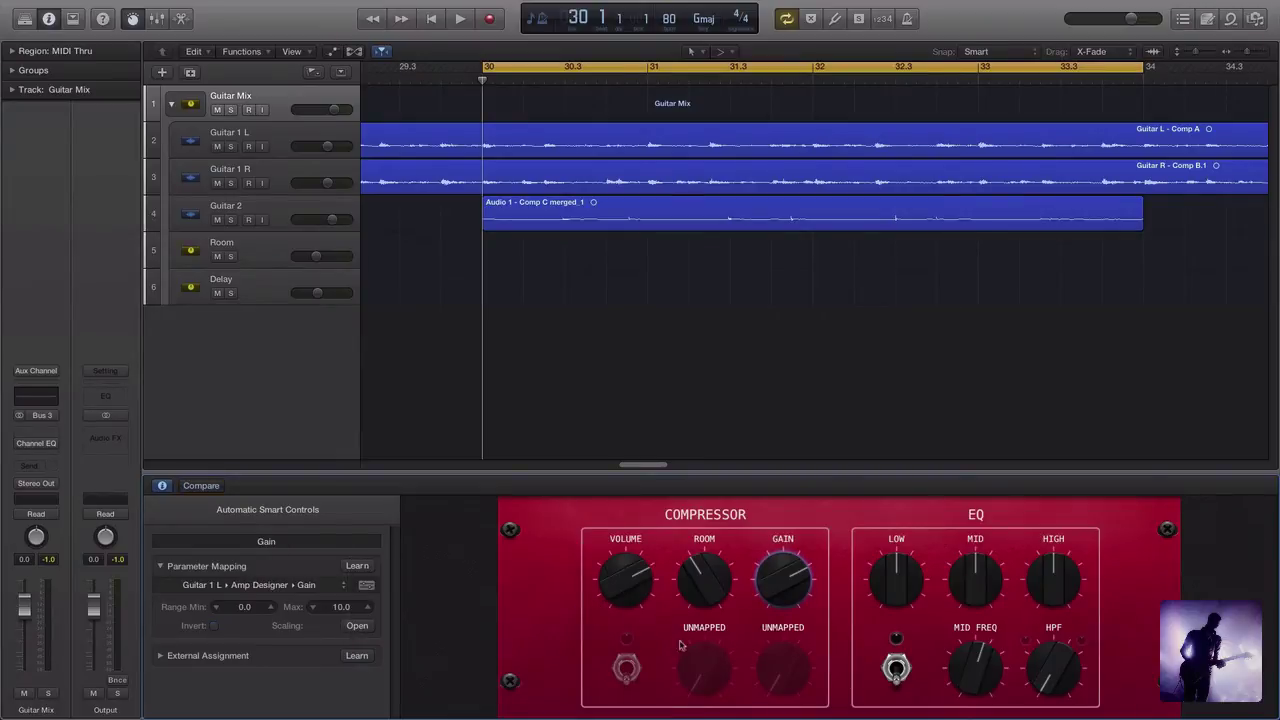
Step: Add a second GAIN mapping row set to Guitar 1 R › 2 Amp › Gain
left_click(345, 589)
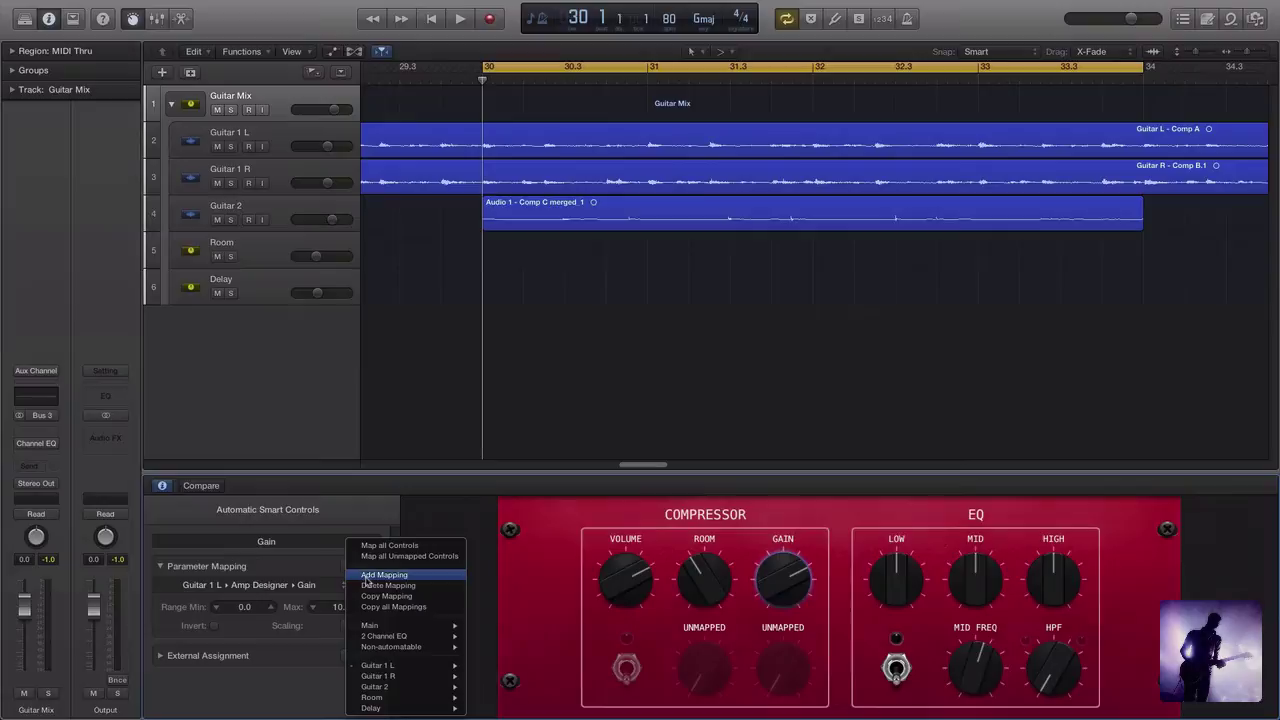
left_click(366, 578)
left_click(346, 601)
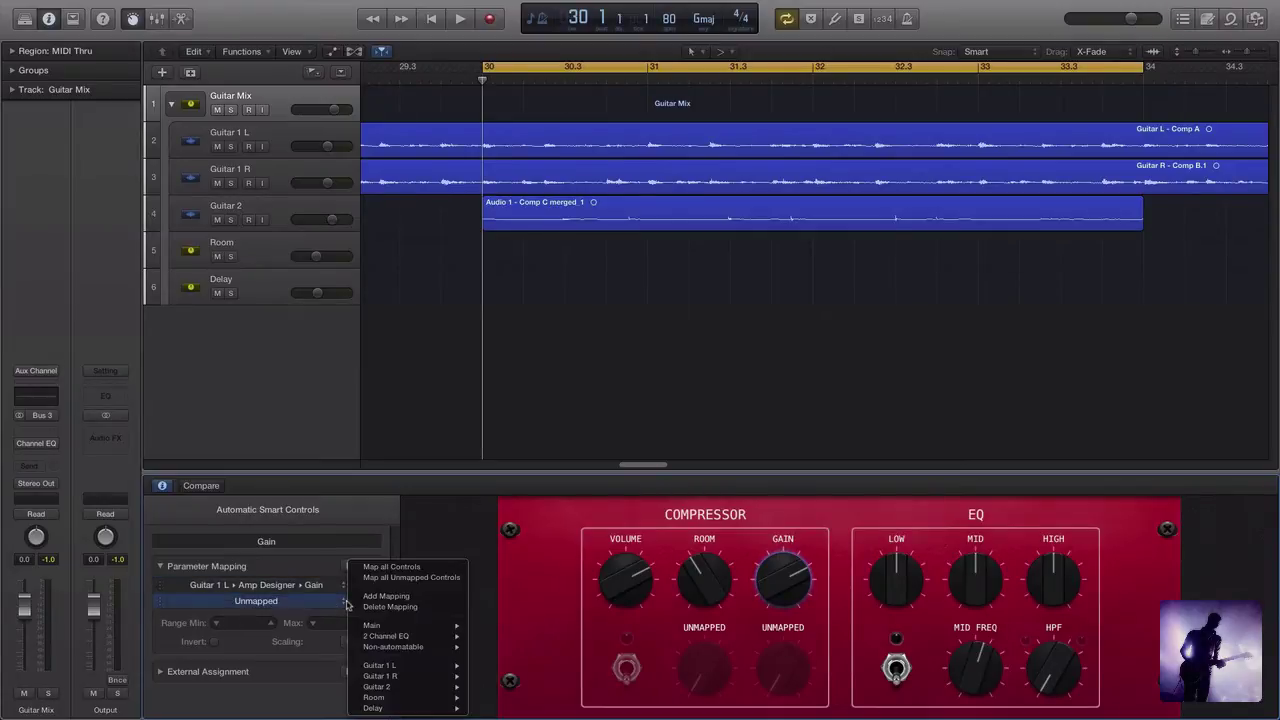
mouse_move(390, 667)
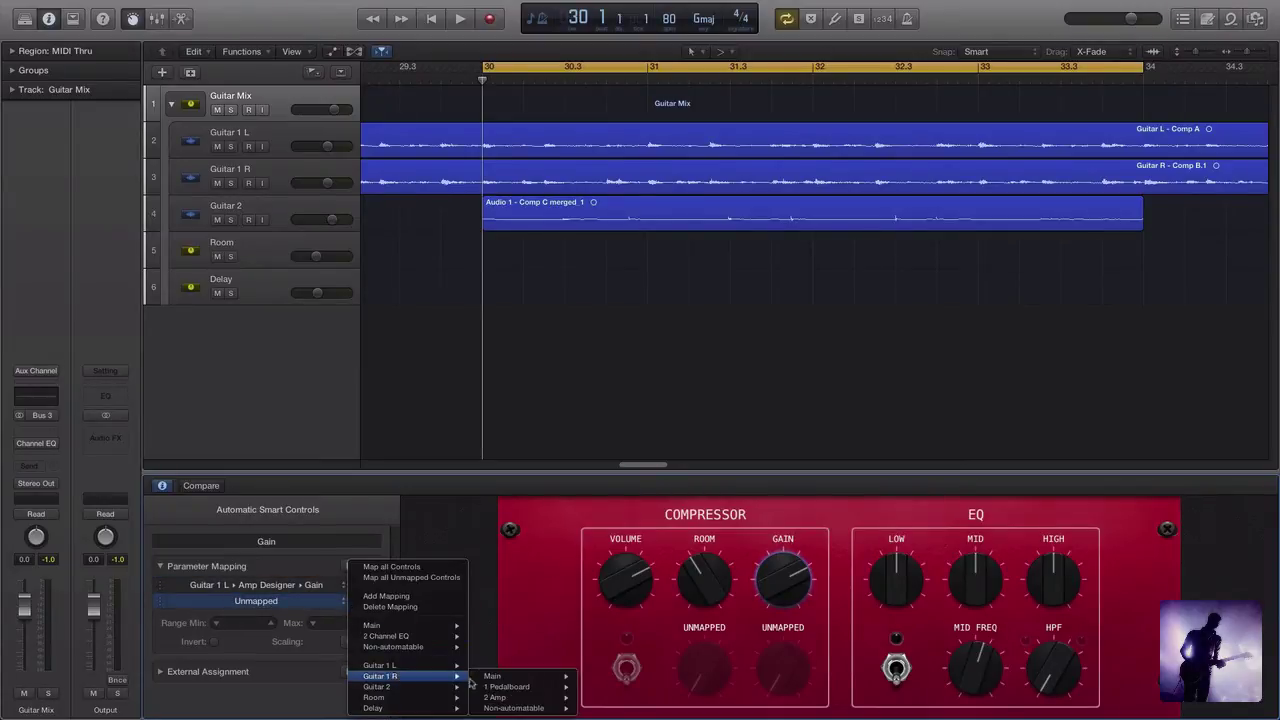
mouse_move(510, 697)
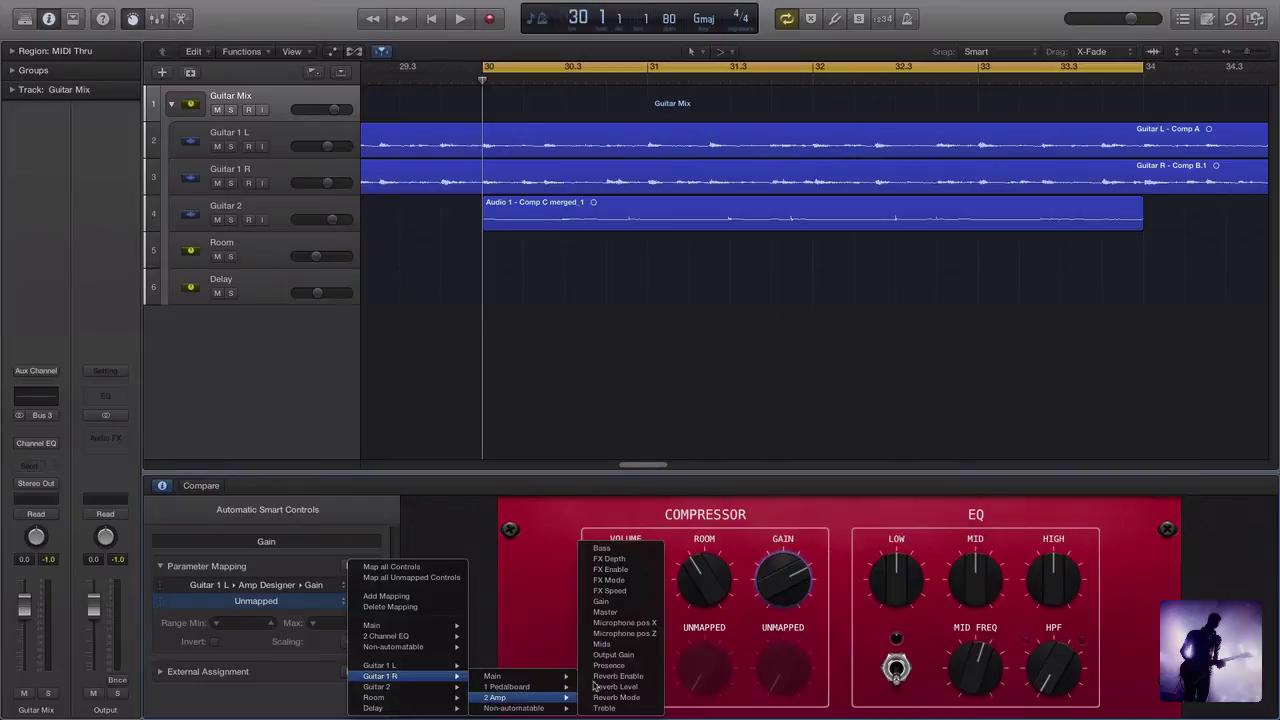
left_click(623, 603)
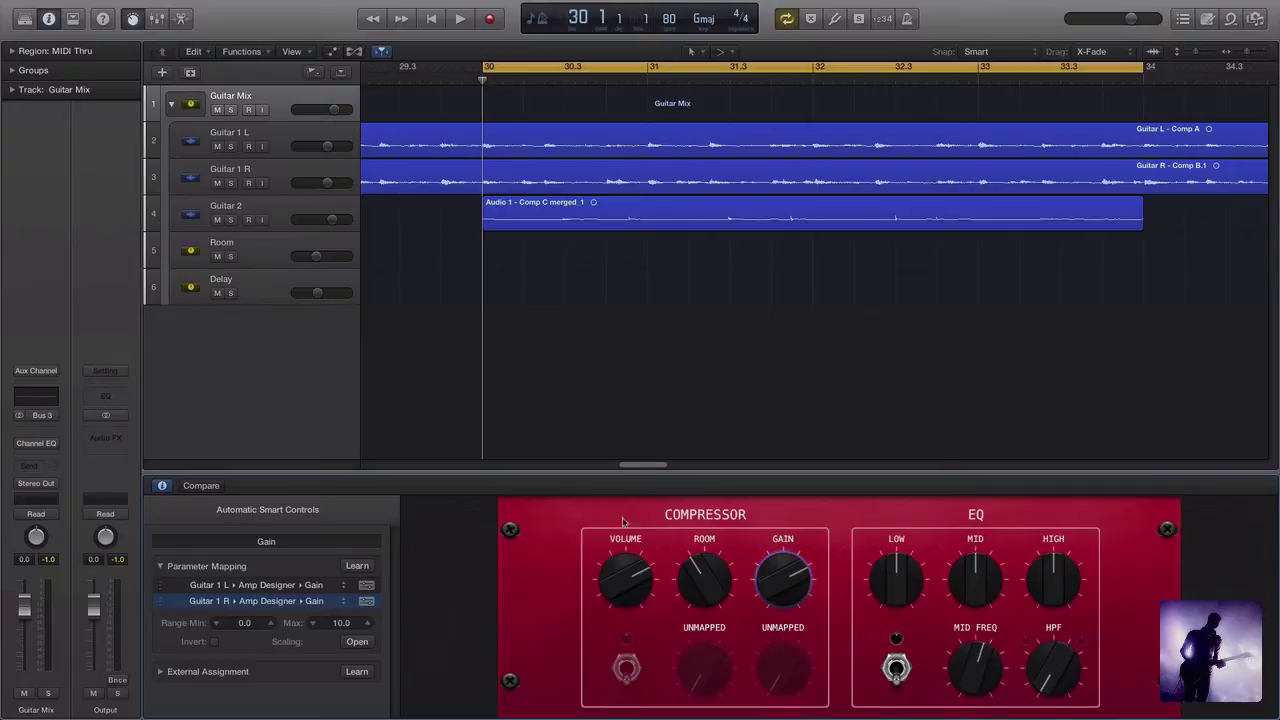
Step: Open the Amp Designer windows for Guitar 1 L and Guitar 1 R, then reselect Guitar Mix
left_click(268, 138)
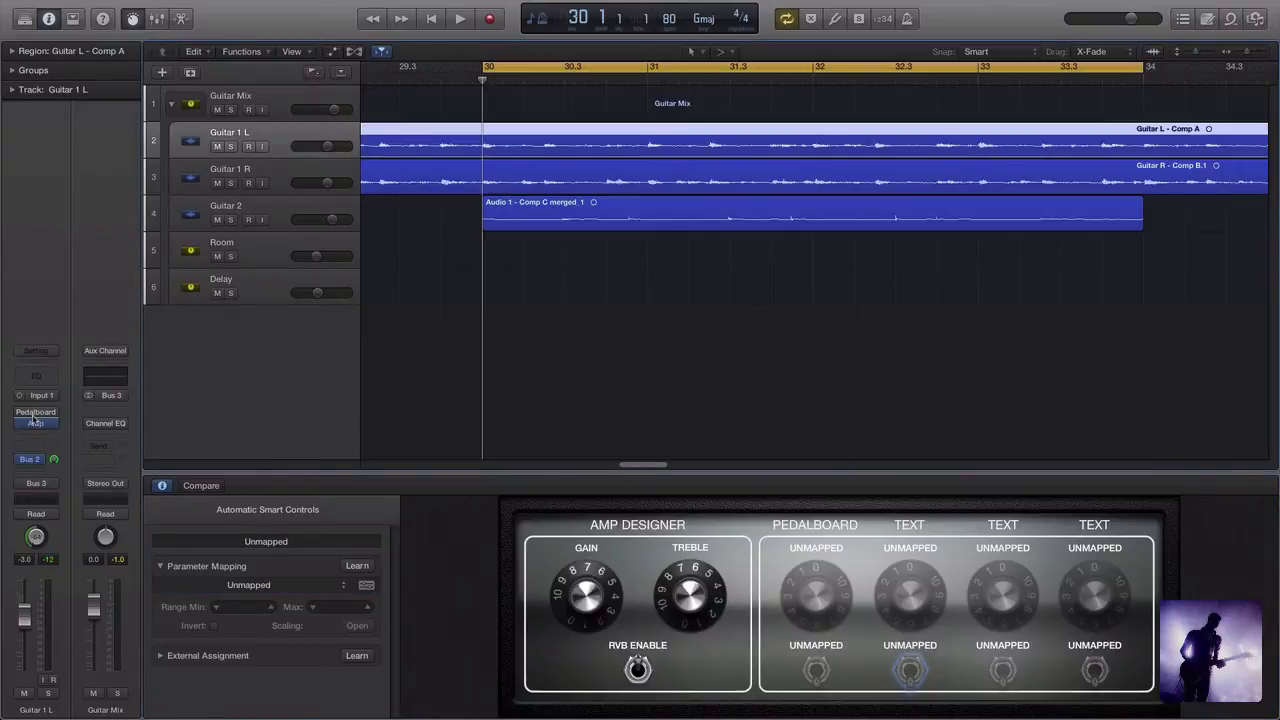
left_click(36, 423)
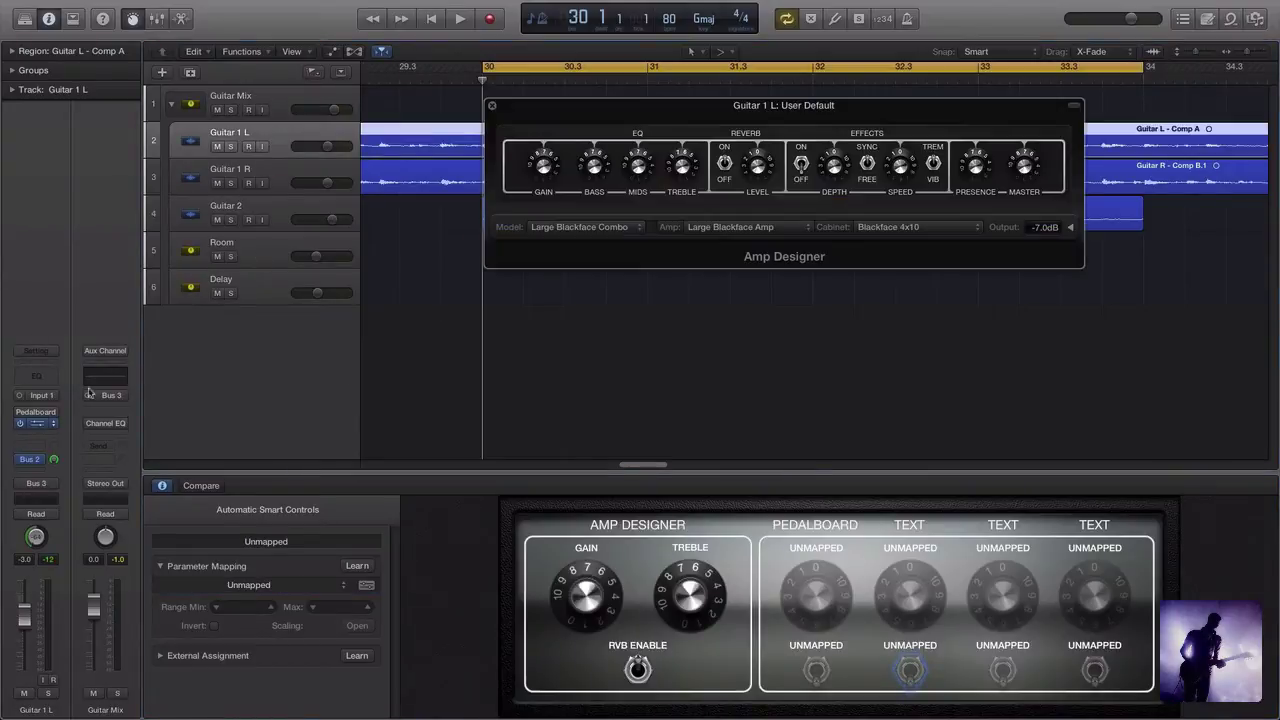
left_click(289, 172)
left_click(36, 424)
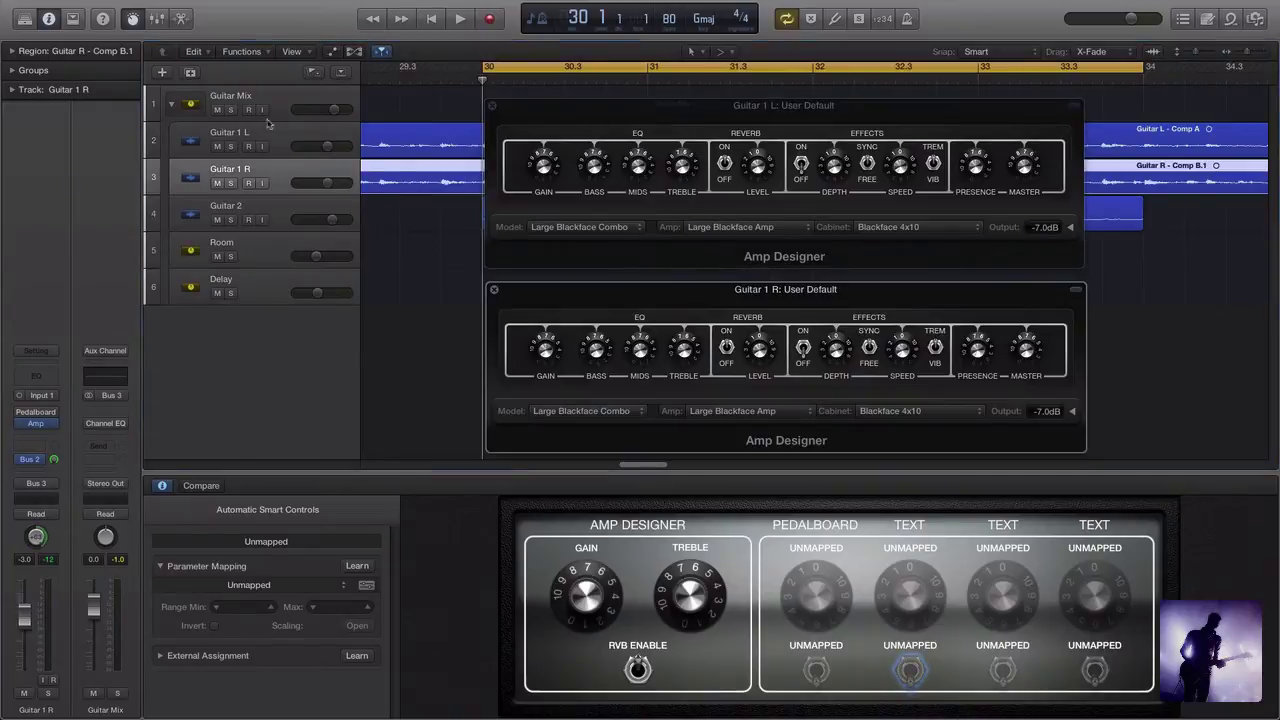
left_click(279, 99)
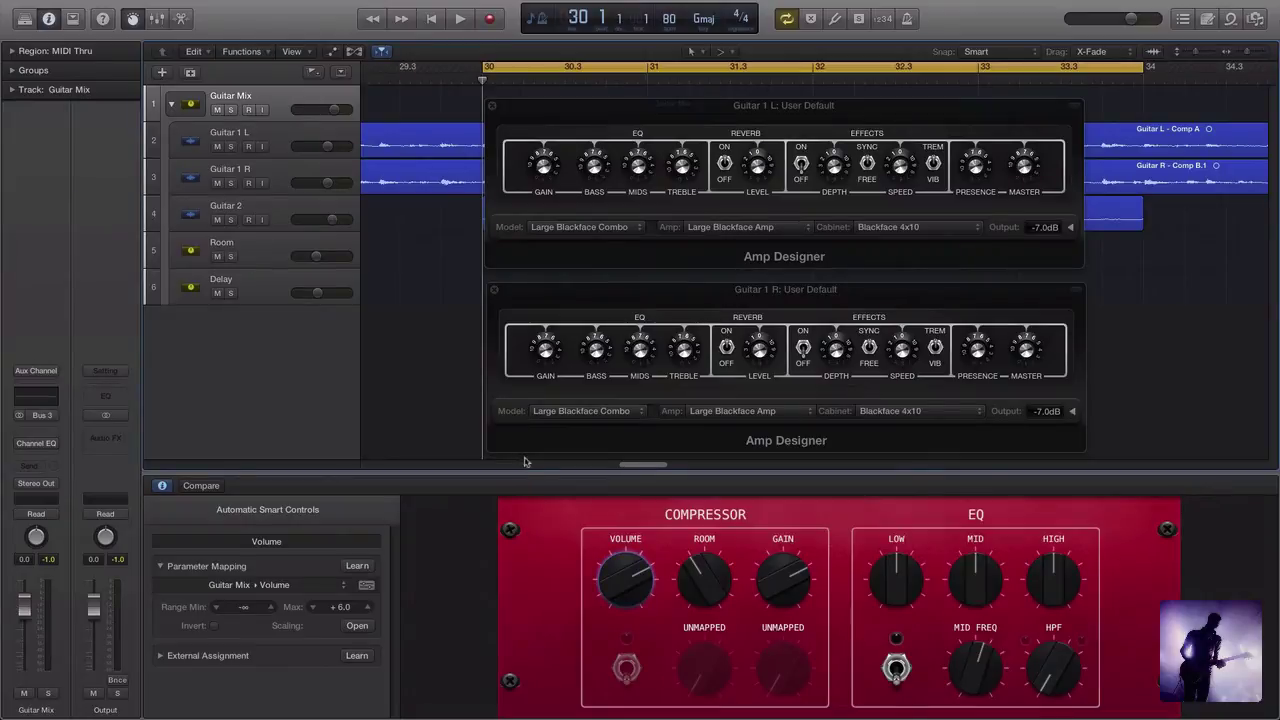
Step: During playback, turn GAIN on both Guitar 1 amps and turn the Room level fully down
key("space")
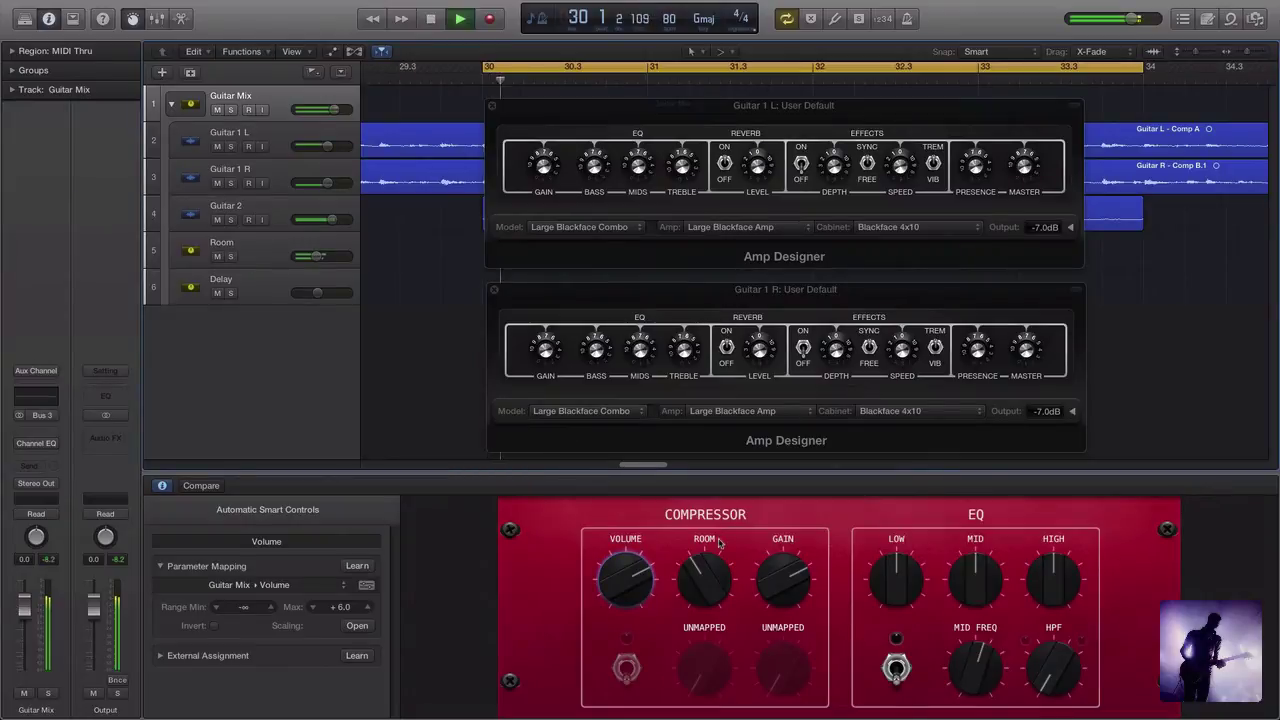
left_click(783, 580)
left_click_drag(783, 580, 764, 520)
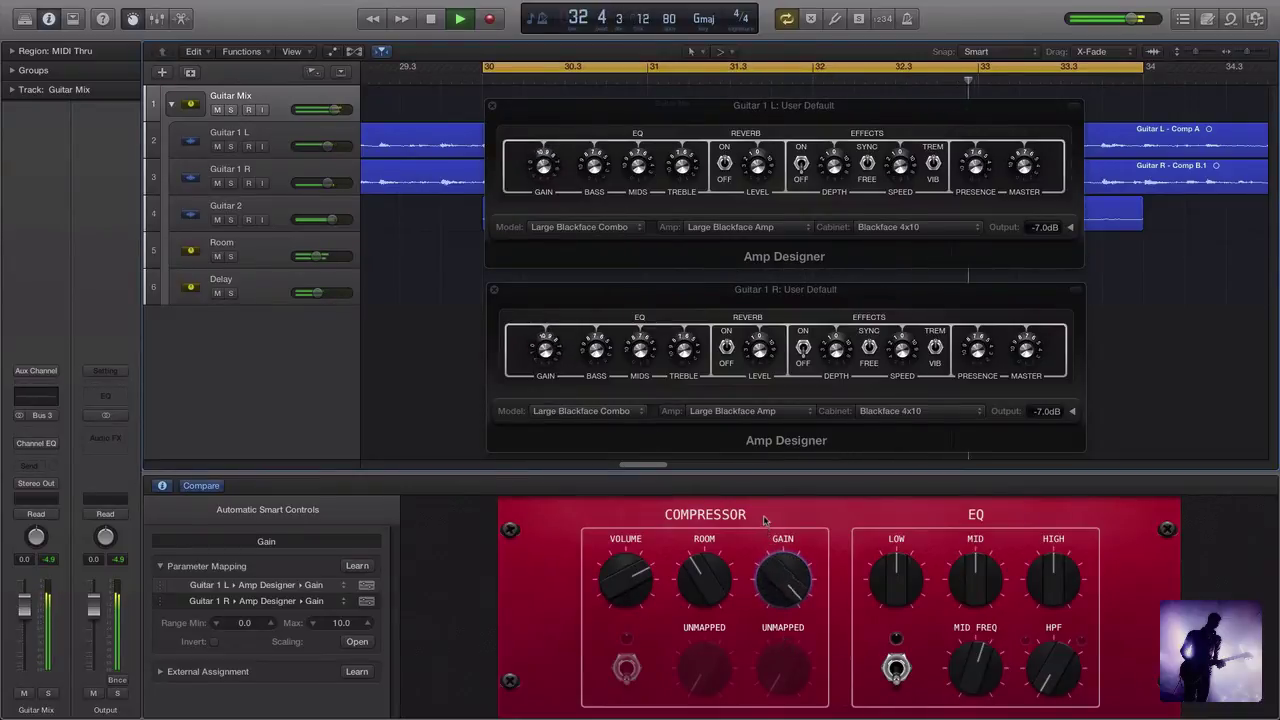
left_click(702, 580)
left_click_drag(702, 583, 720, 641)
Step: Lower GAIN on both Guitar 1 amps to about 1 o'clock, then stop and return to cycle start
left_click(783, 582)
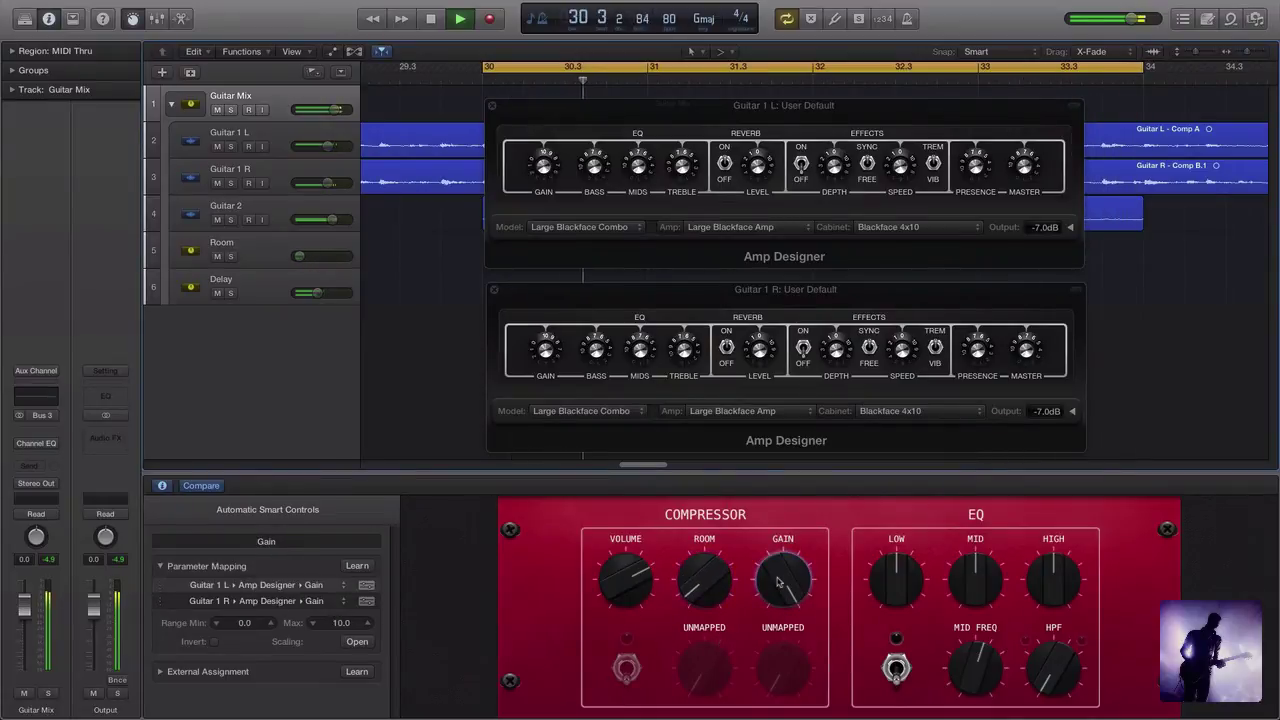
left_click_drag(783, 592, 684, 477)
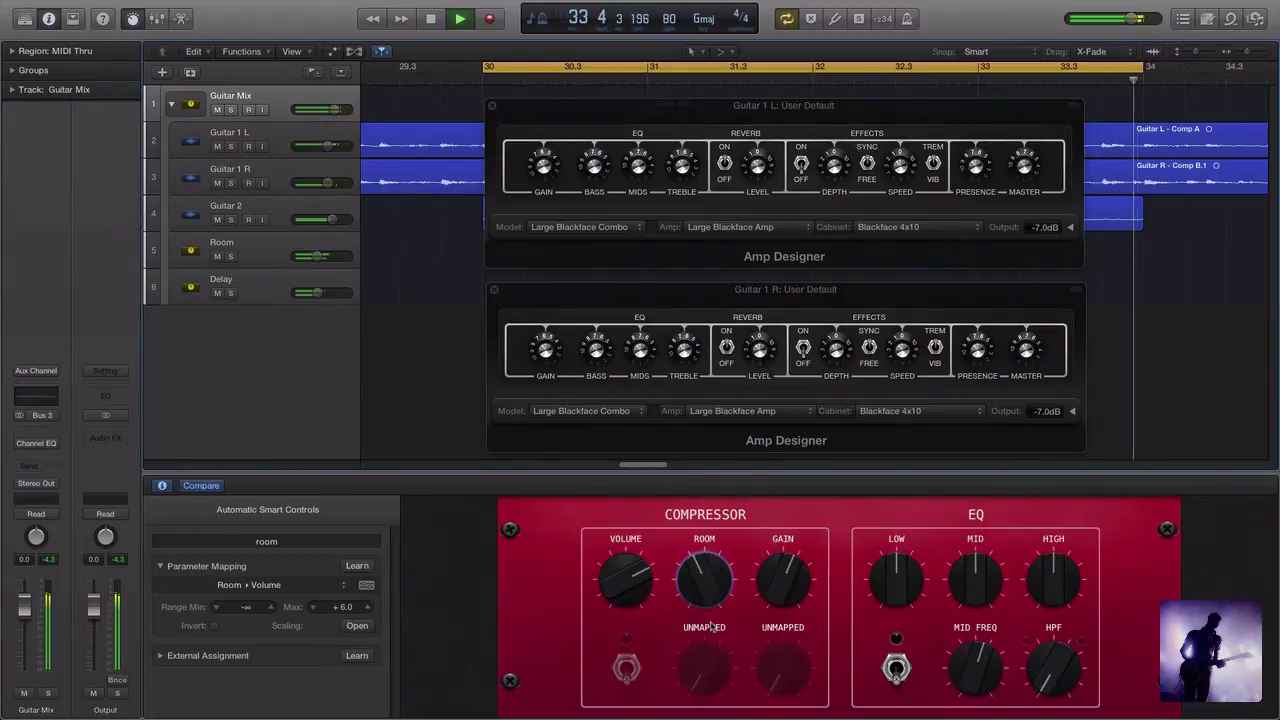
key("space")
key("Return")
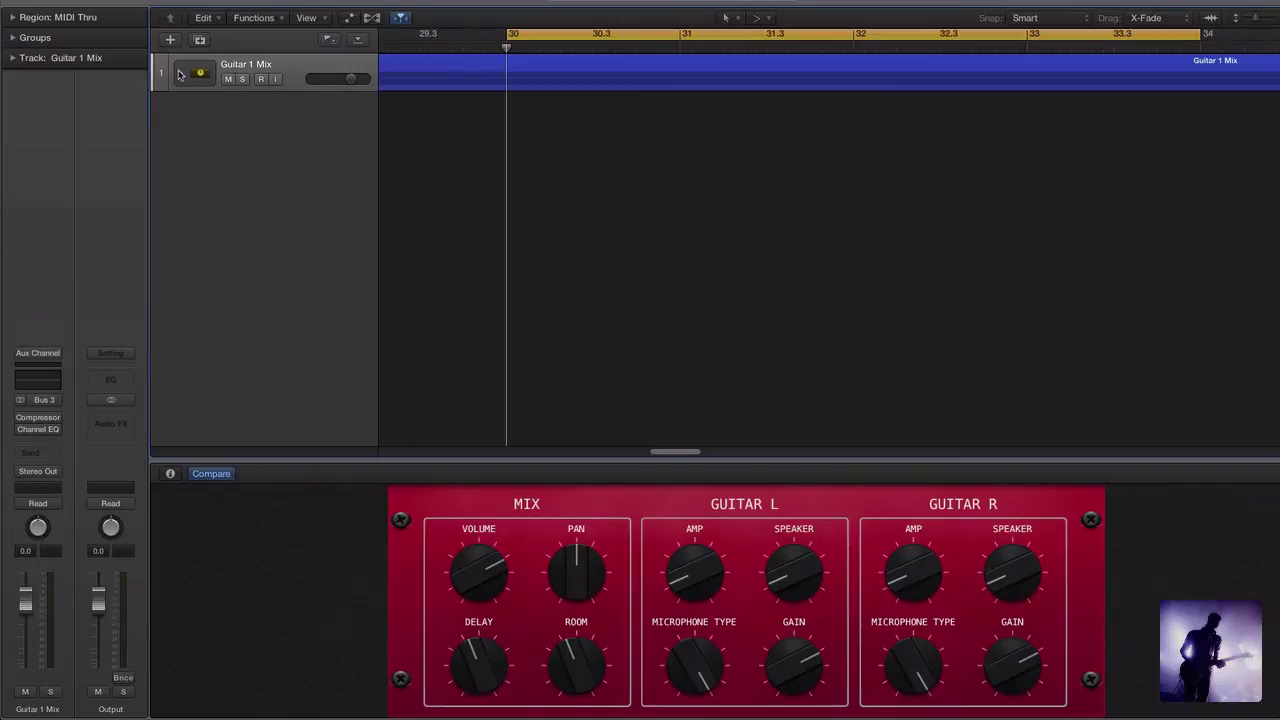
Step: Expand, collapse, and re-expand the Guitar 1 Mix stack to reveal Guitar 1 L, Guitar 1 R, Delay and Room
left_click(180, 73)
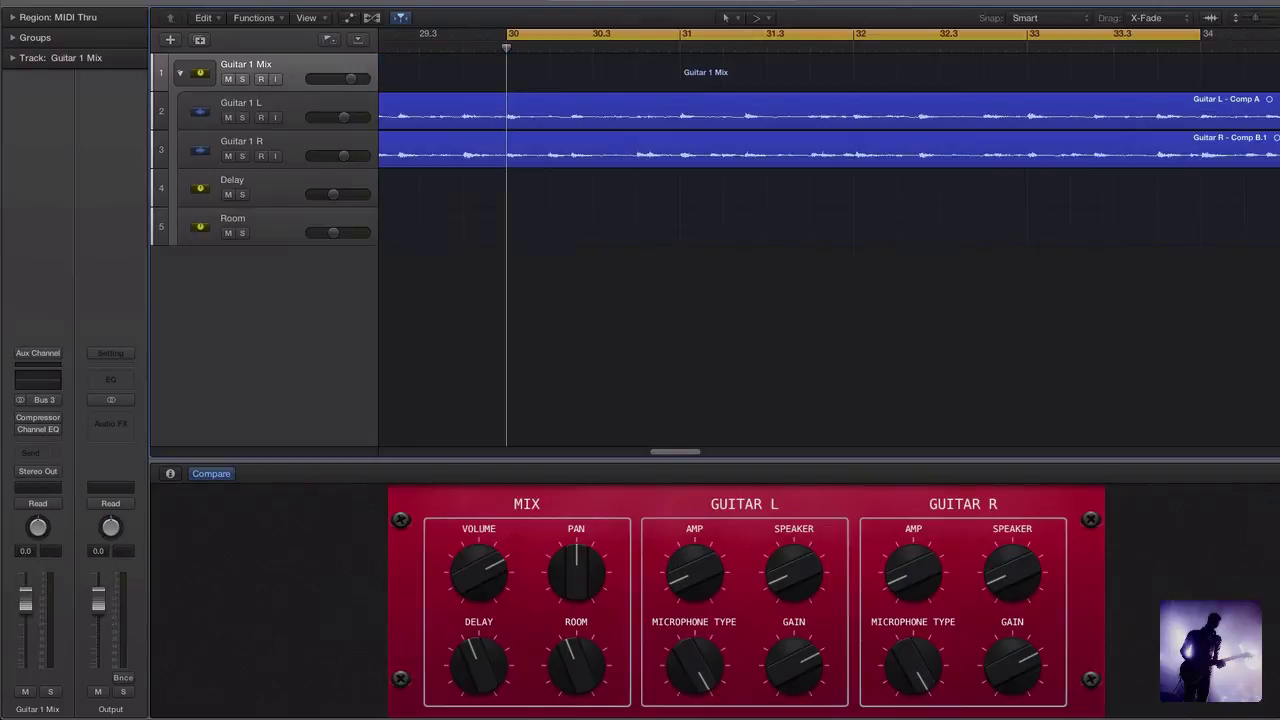
left_click(180, 74)
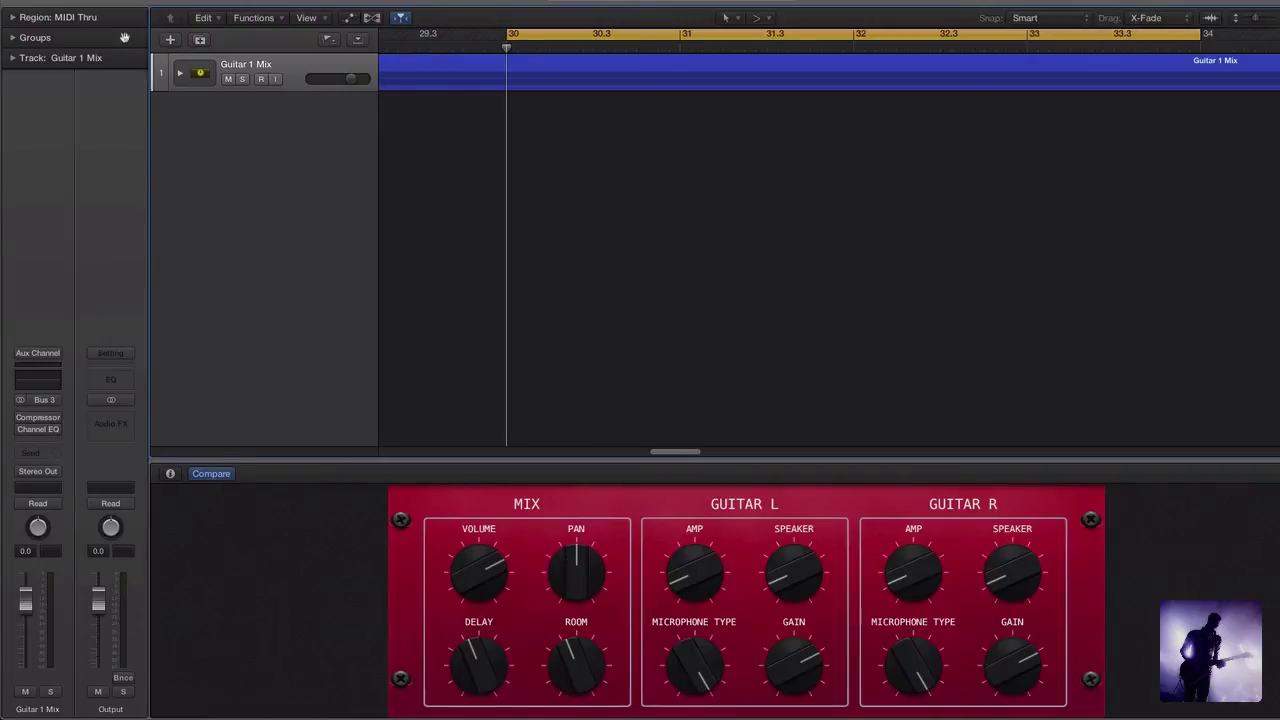
left_click(181, 74)
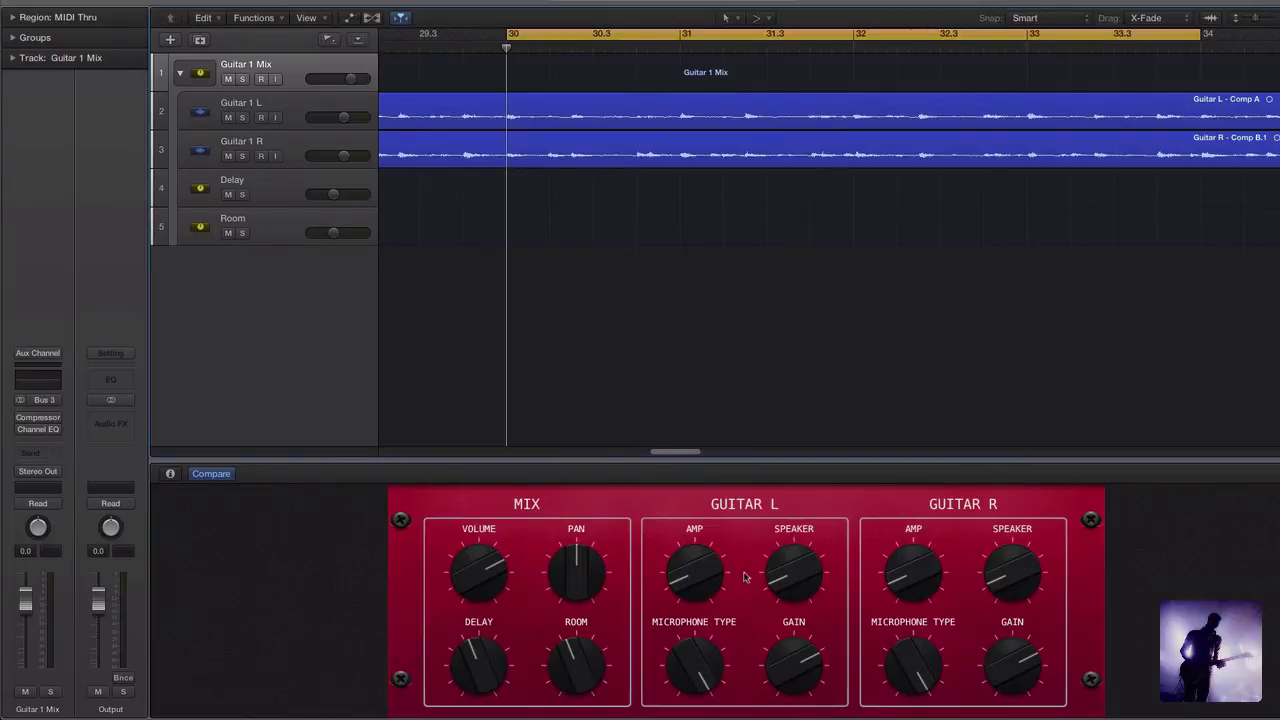
Step: Open Guitar 1 L's Amp Designer and select the Guitar 1 Mix stack to show its Smart Controls
left_click(290, 107)
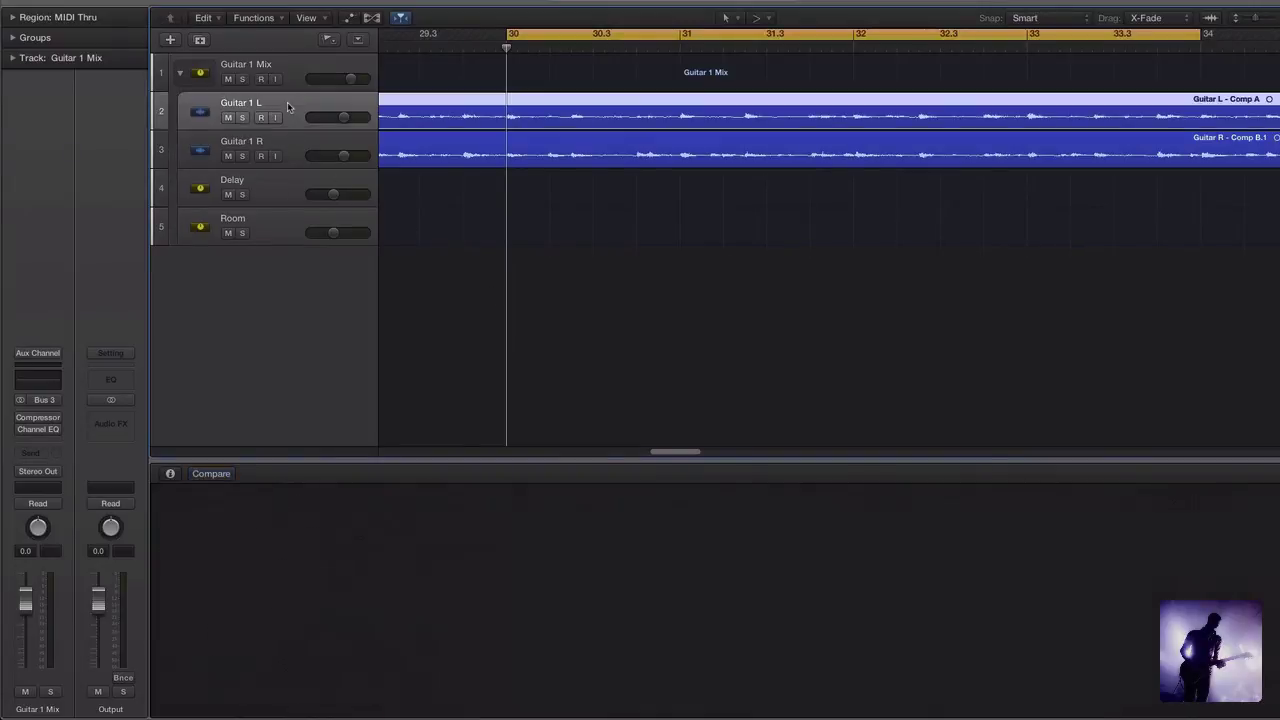
left_click(38, 408)
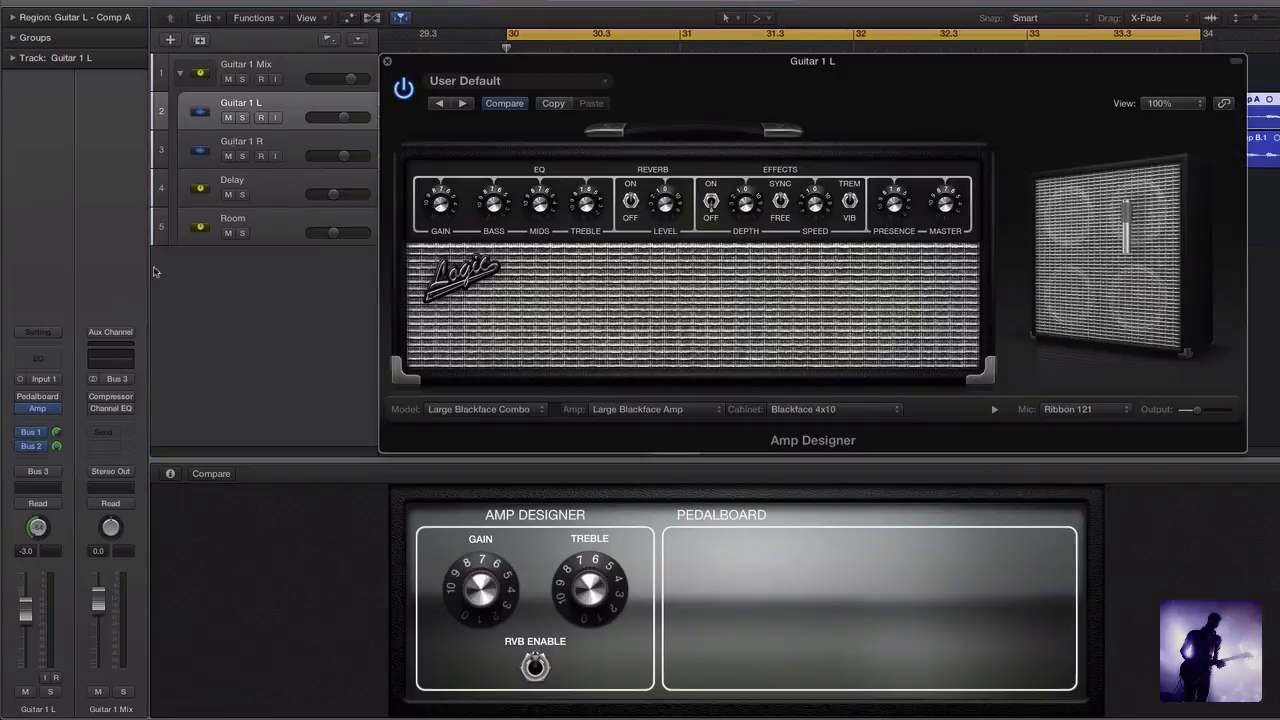
left_click(266, 66)
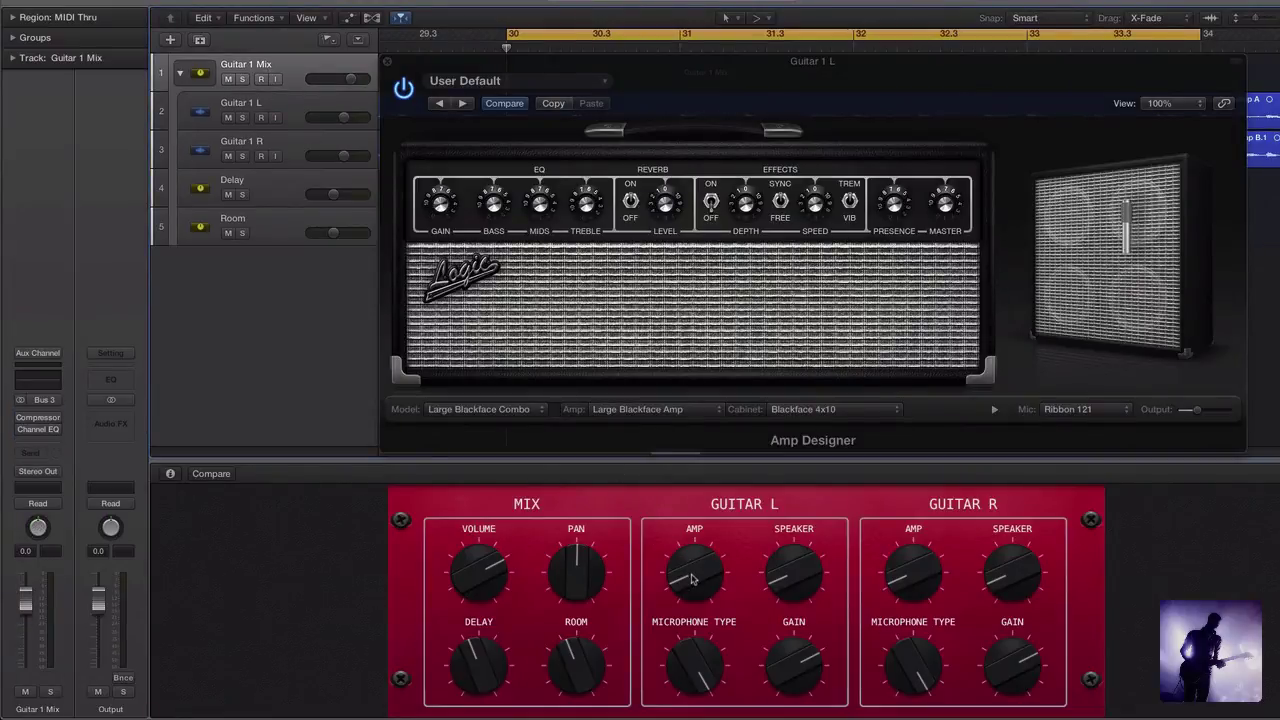
Step: Set Guitar 1 L to a Large Tweed Amp, Tweed 1x10 cabinet and Dynamic 609 mic, and adjust its gain
mouse_move(692, 578)
left_mouse_down()
mouse_move(680, 516)
mouse_move(703, 424)
mouse_move(685, 583)
left_mouse_up()
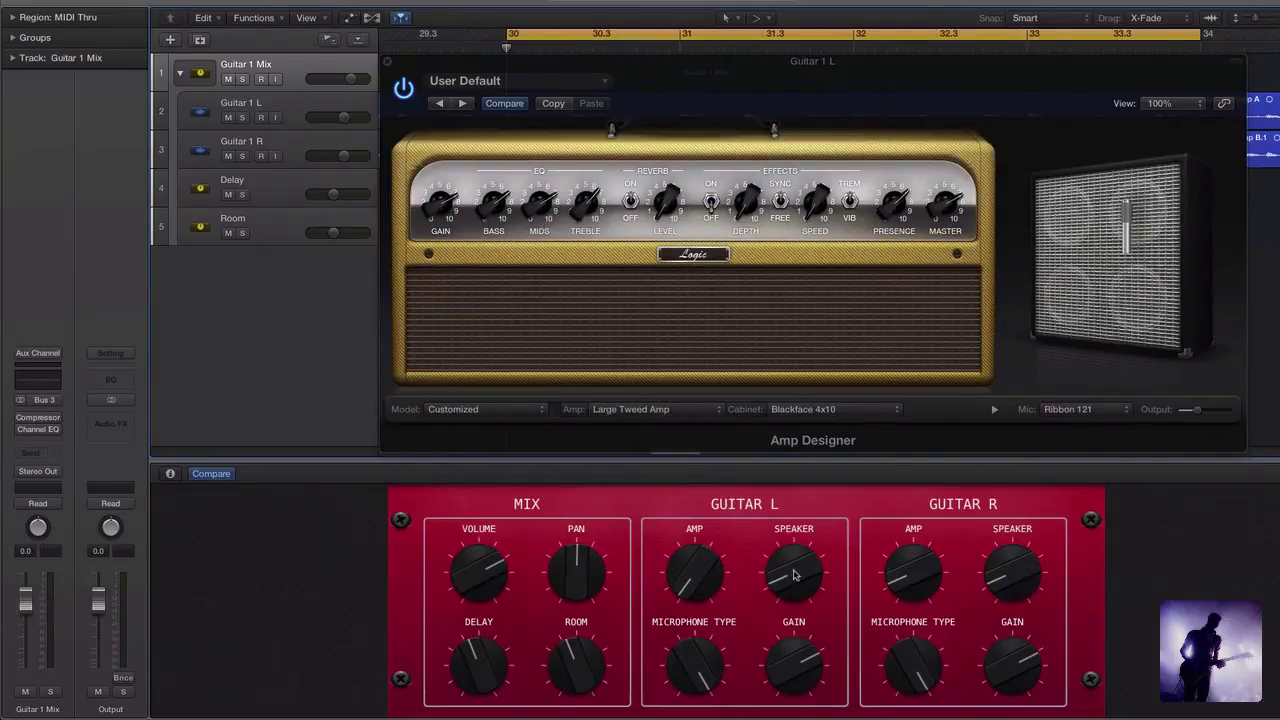
mouse_move(795, 575)
left_mouse_down()
mouse_move(770, 453)
mouse_move(797, 543)
mouse_move(783, 592)
left_mouse_up()
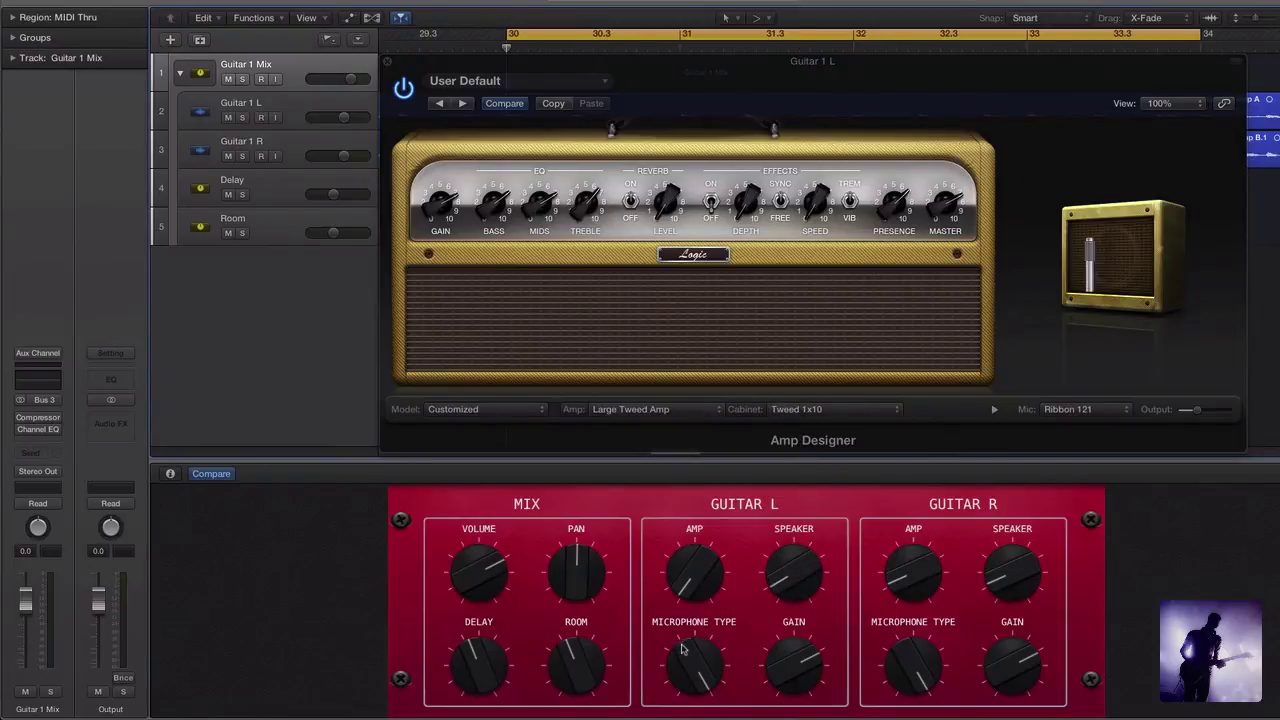
left_click_drag(682, 650, 668, 578)
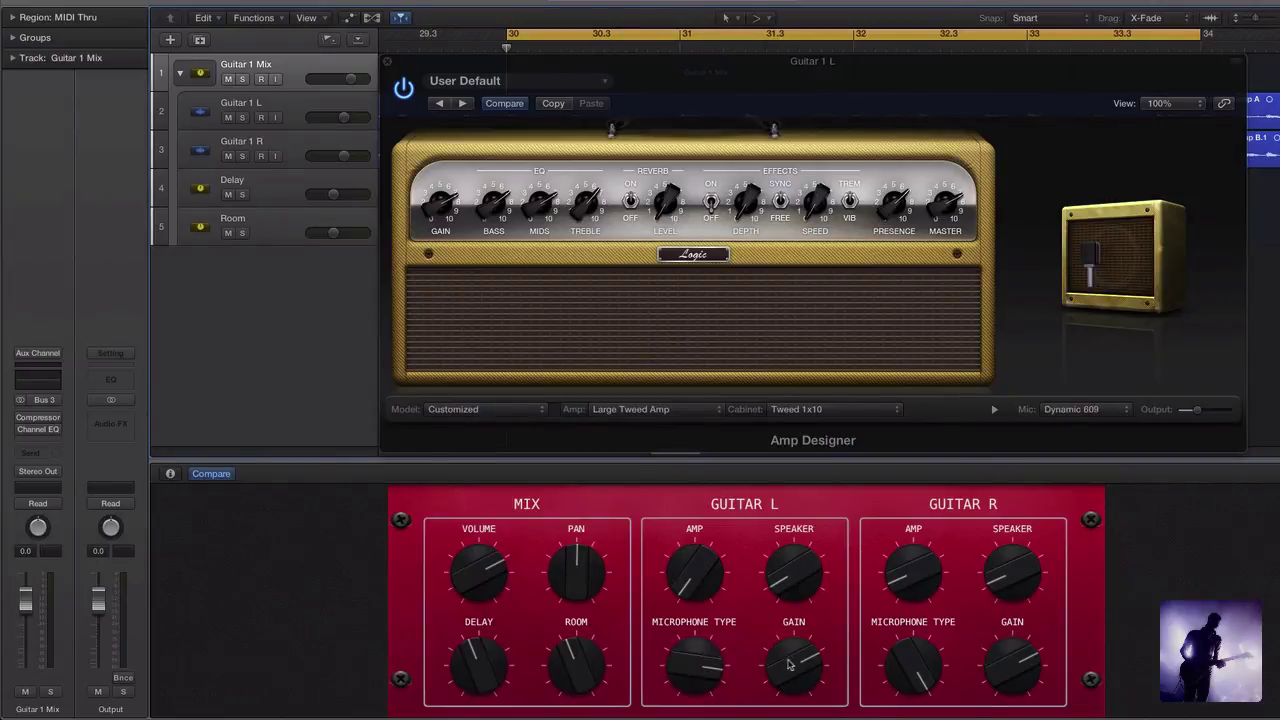
mouse_move(790, 663)
left_mouse_down()
mouse_move(791, 684)
mouse_move(789, 648)
mouse_move(790, 682)
left_mouse_up()
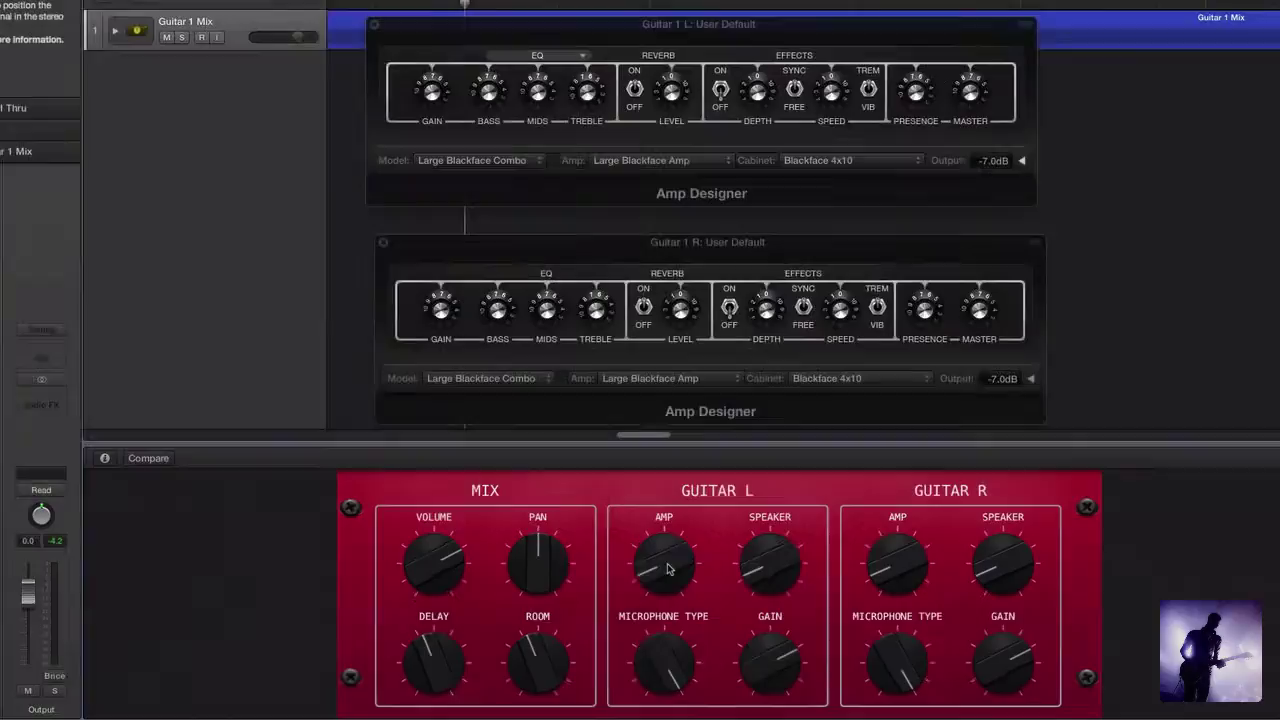
Step: Set Guitar 1 L to Boutique British Amp with slightly lower gain, and Guitar 1 R to Boutique Retro Amp
mouse_move(668, 569)
left_mouse_down()
mouse_move(672, 550)
mouse_move(668, 577)
left_mouse_up()
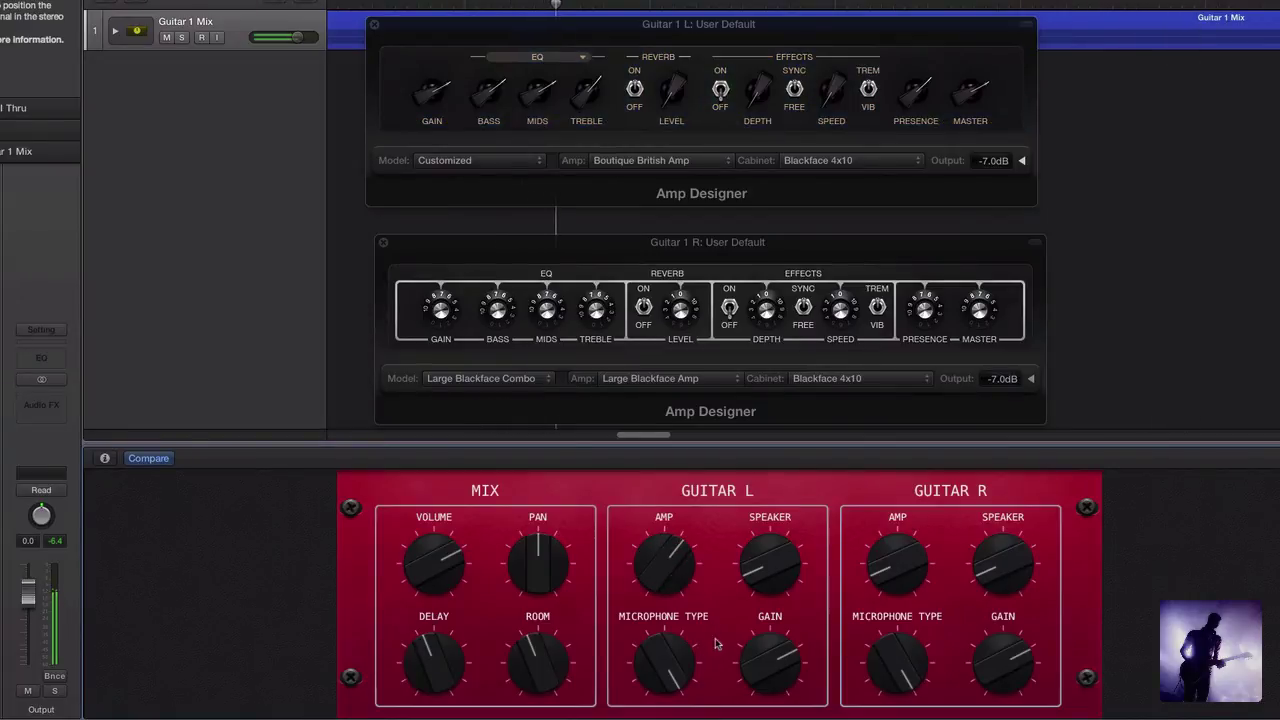
left_click_drag(756, 662, 761, 684)
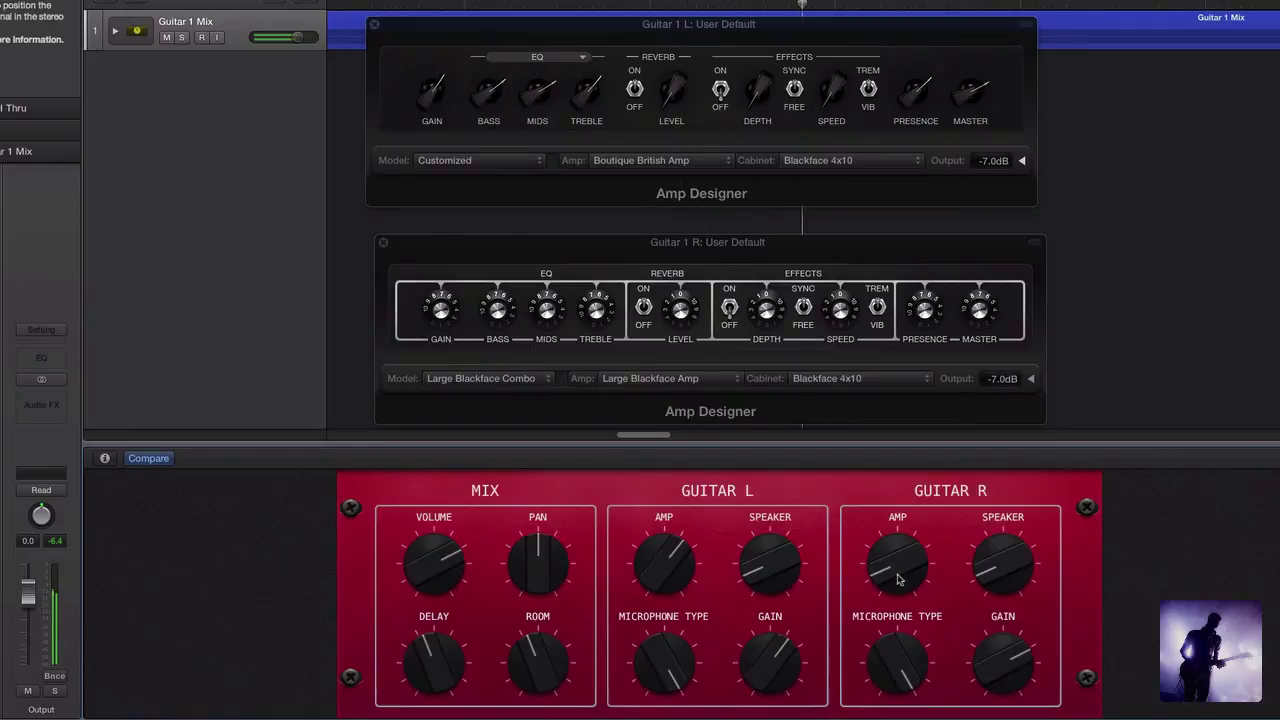
left_click_drag(903, 578, 890, 533)
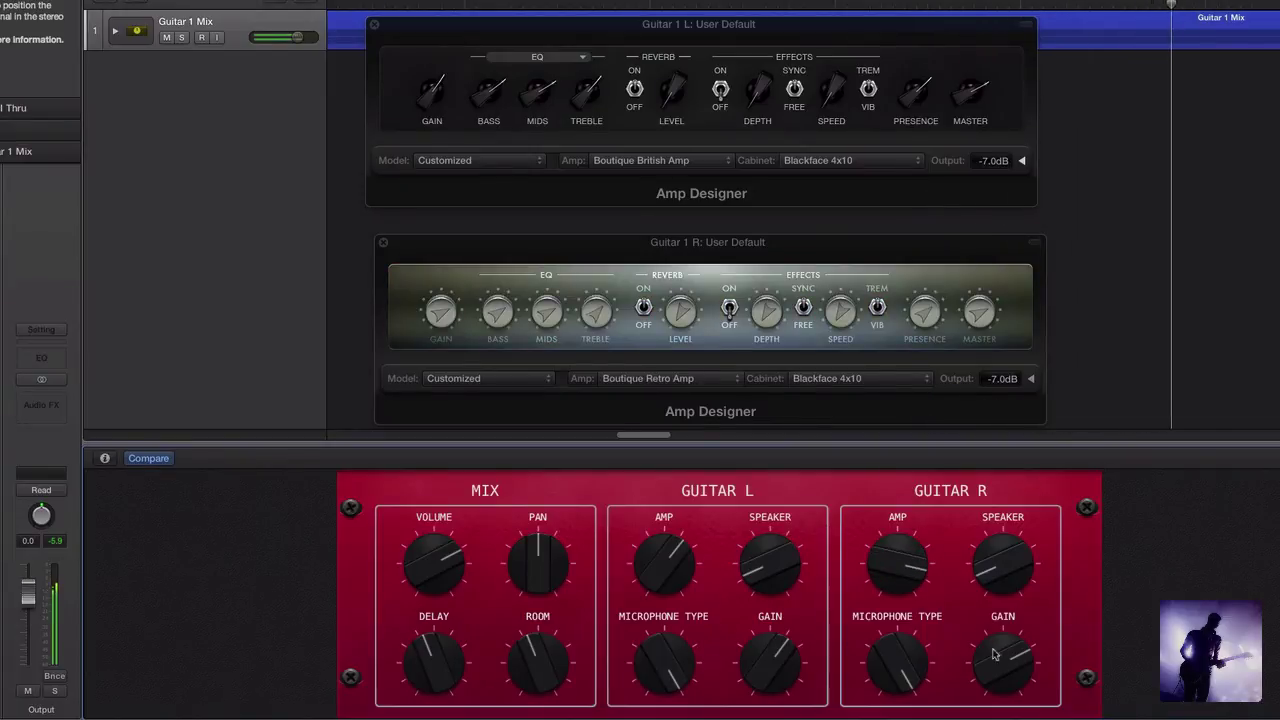
Step: Lower Guitar 1 R's amp gain, try another cabinet before returning to Blackface 4x10, and change its mic
left_click_drag(997, 659, 1000, 688)
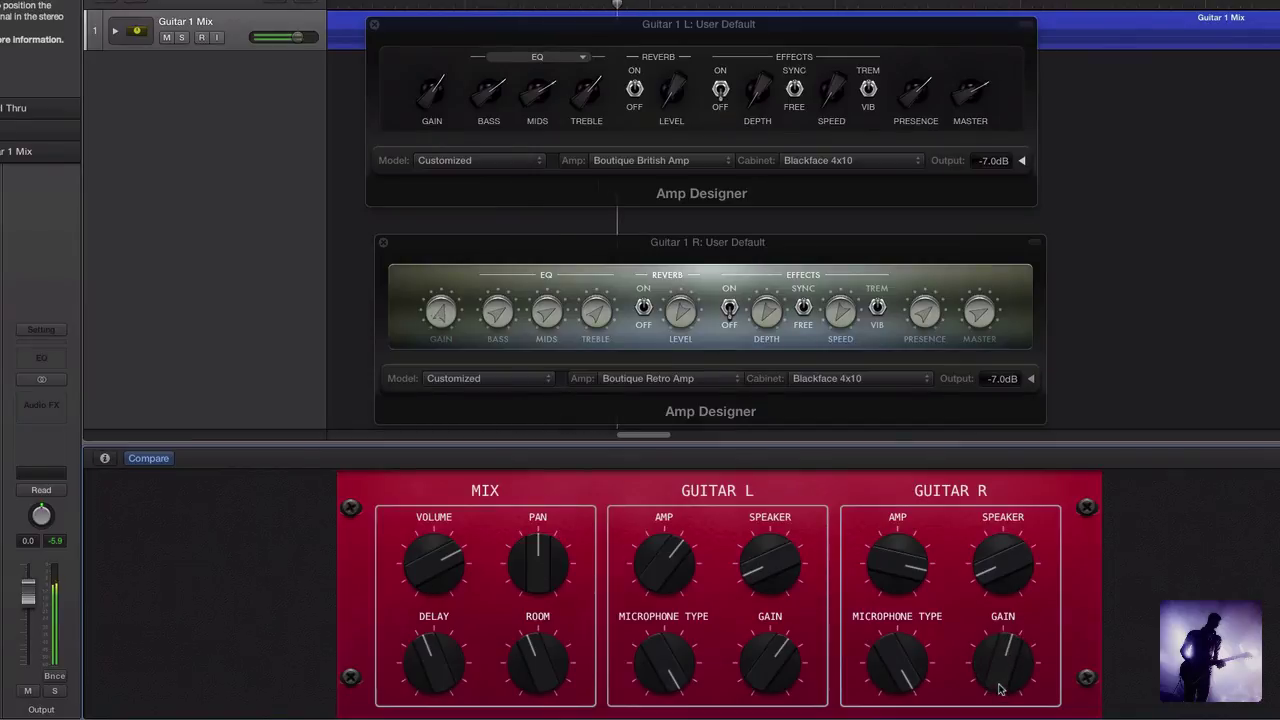
left_click_drag(1003, 578, 1003, 488)
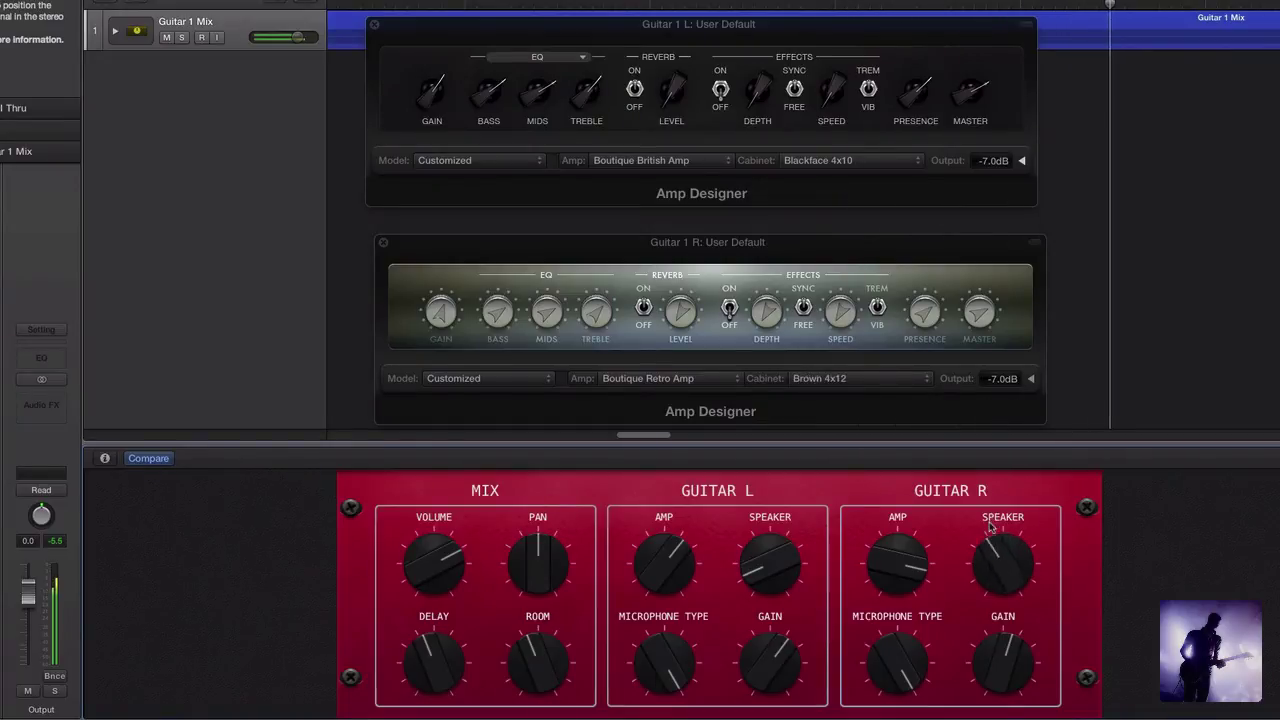
left_click_drag(990, 527, 986, 588)
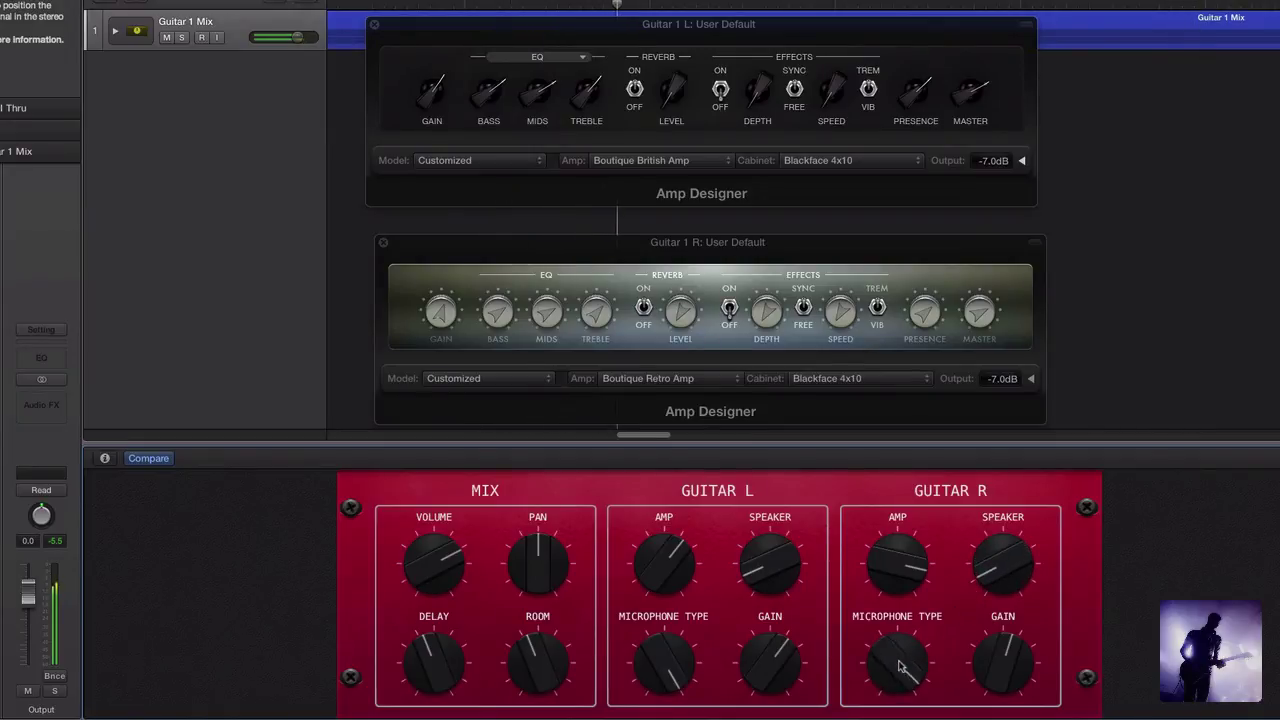
left_click_drag(898, 668, 910, 717)
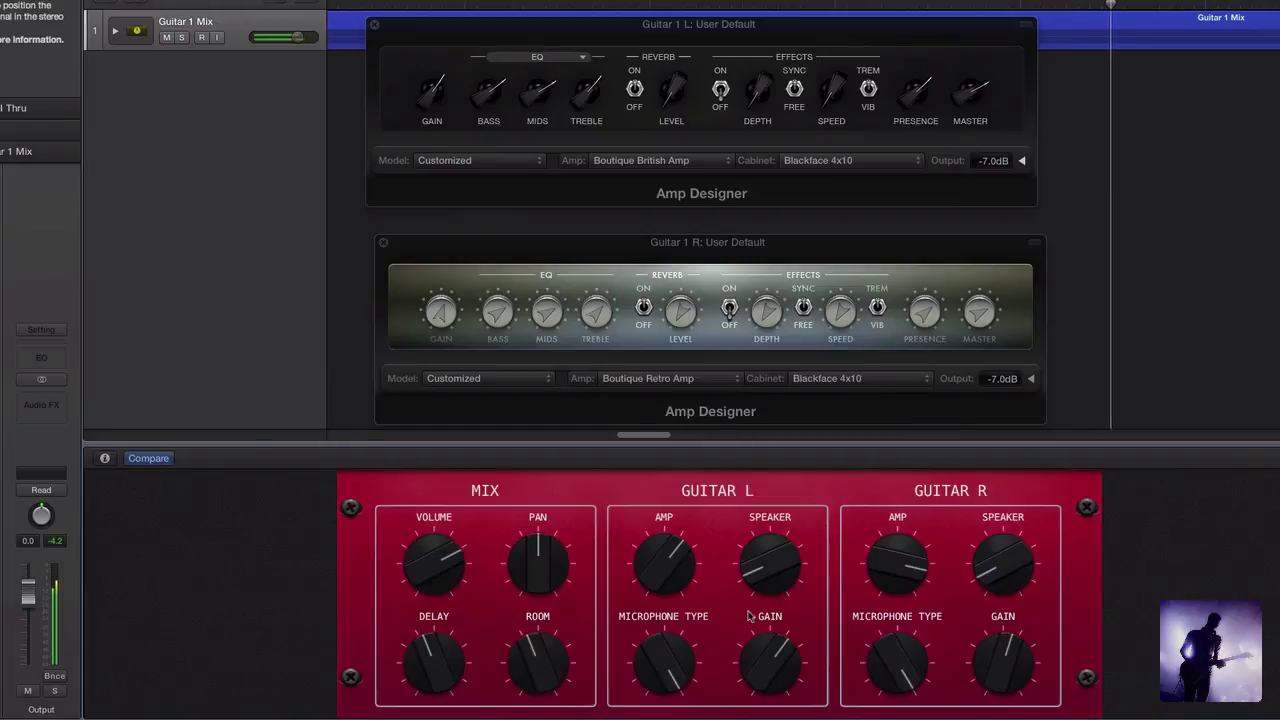
Step: Change Guitar 1 L's cabinet and mic, then turn down the stack's Delay and Room sends
left_click_drag(770, 562, 772, 635)
left_click_drag(662, 656, 662, 718)
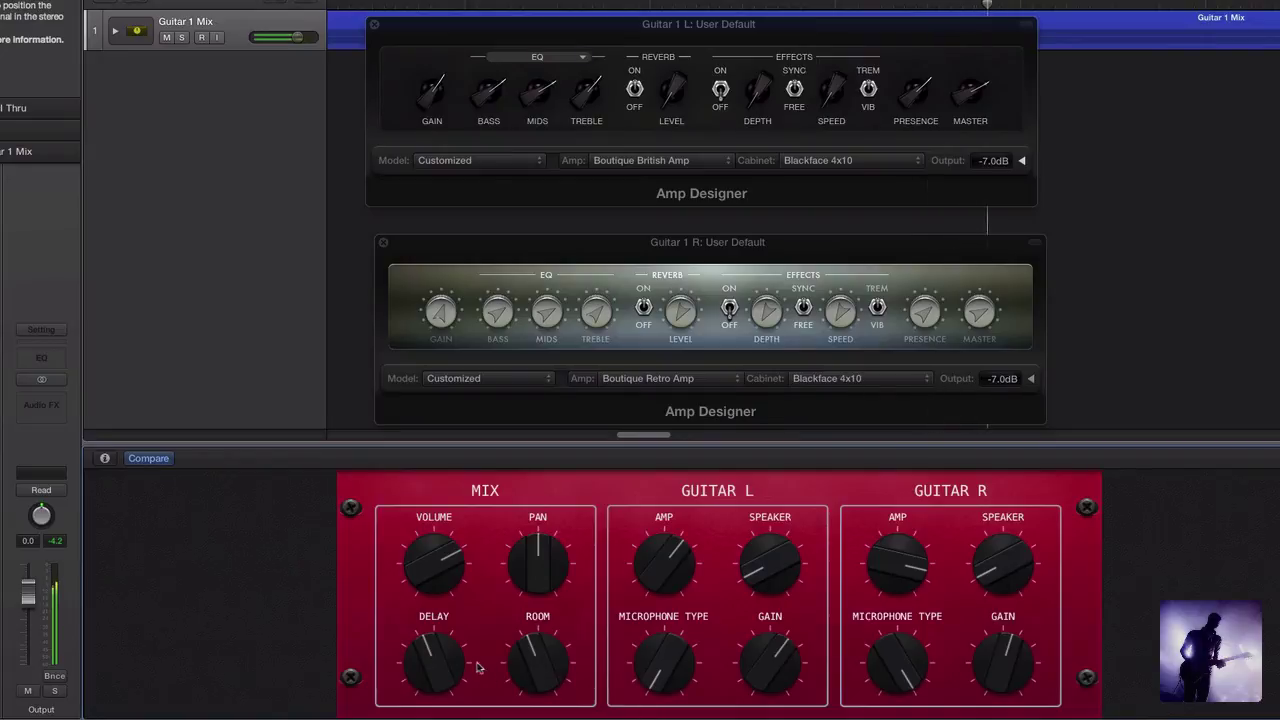
mouse_move(432, 655)
left_mouse_down()
mouse_move(436, 667)
mouse_move(427, 596)
mouse_move(432, 662)
left_mouse_up()
mouse_move(520, 650)
left_mouse_down()
mouse_move(528, 688)
mouse_move(519, 589)
mouse_move(515, 662)
left_mouse_up()
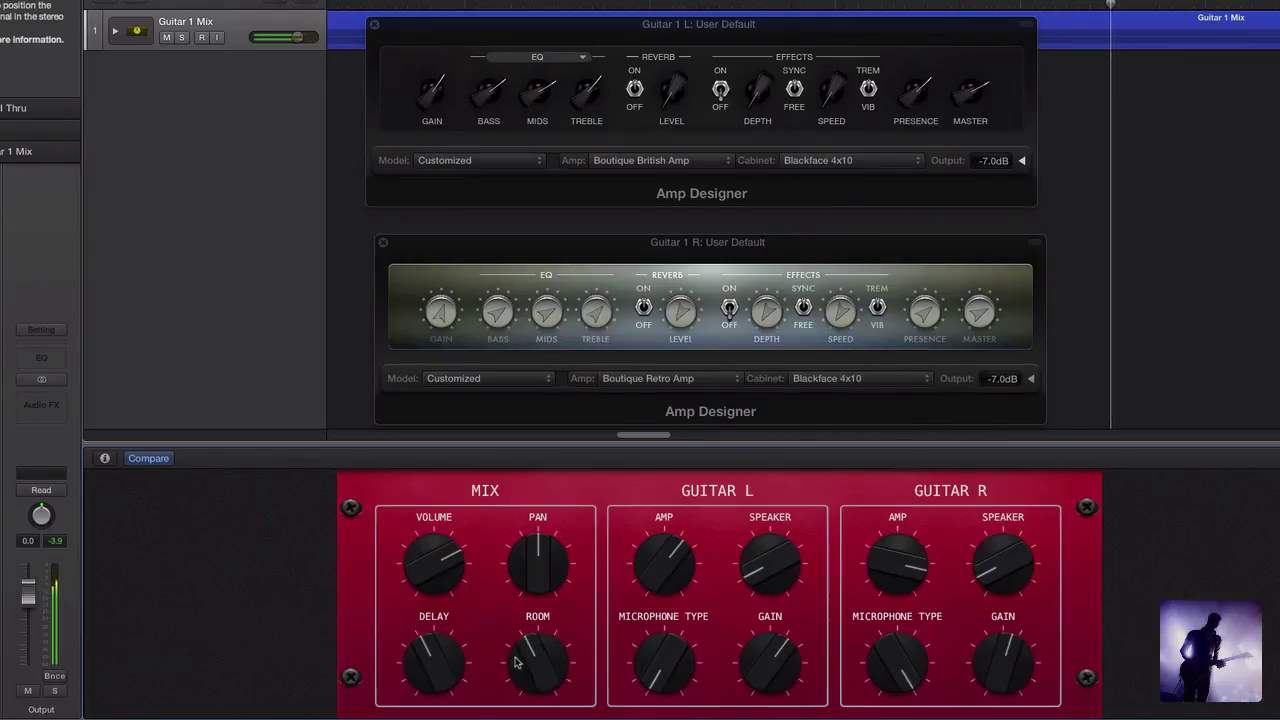